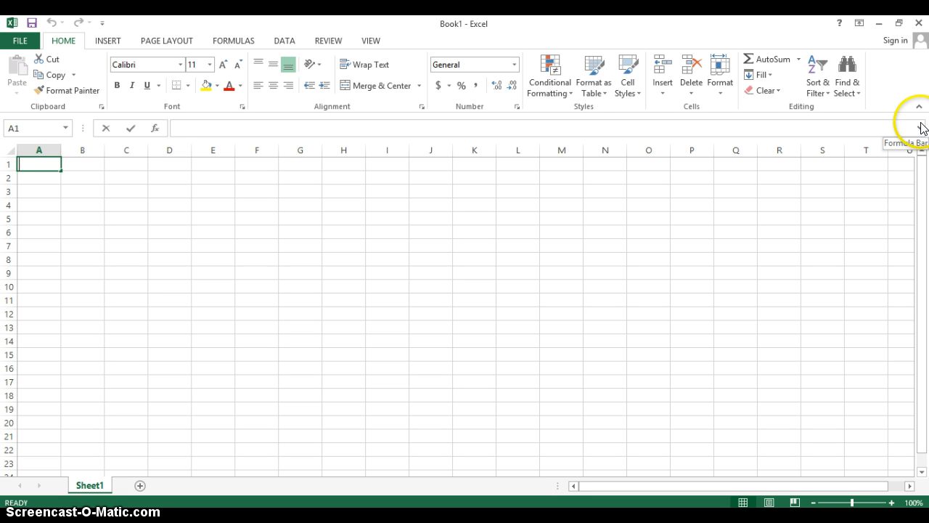
- Enter the values 70, 75, 85 and 95 in cells A1 through A4
type("70")
key("Return")
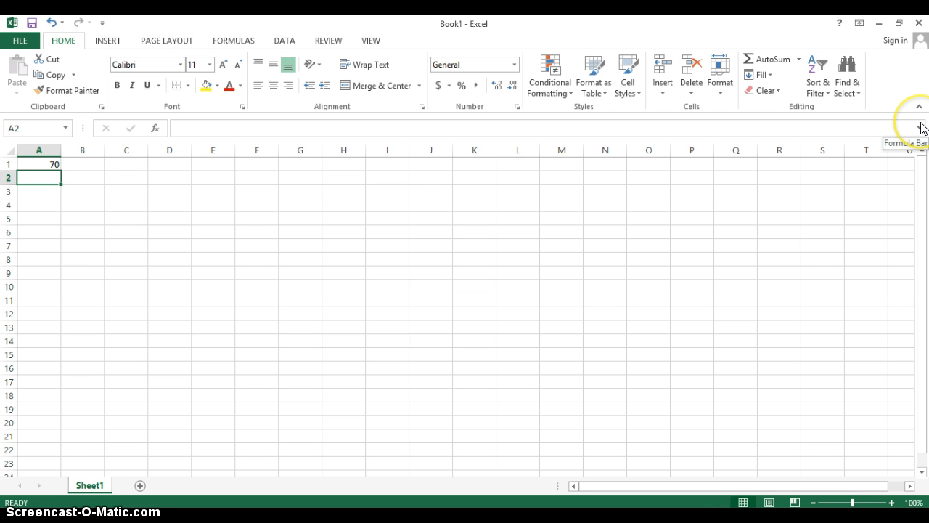
type("75")
key("Return")
type("85")
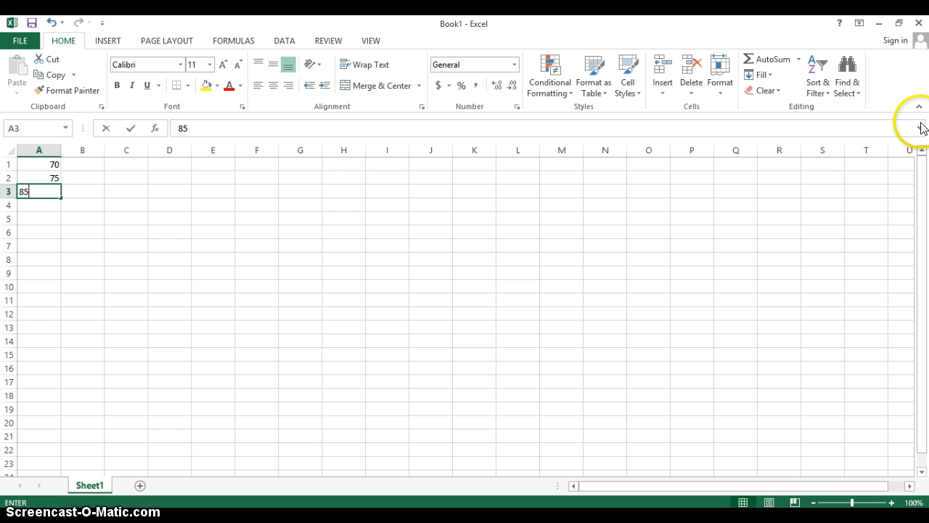
key("Return")
type("95")
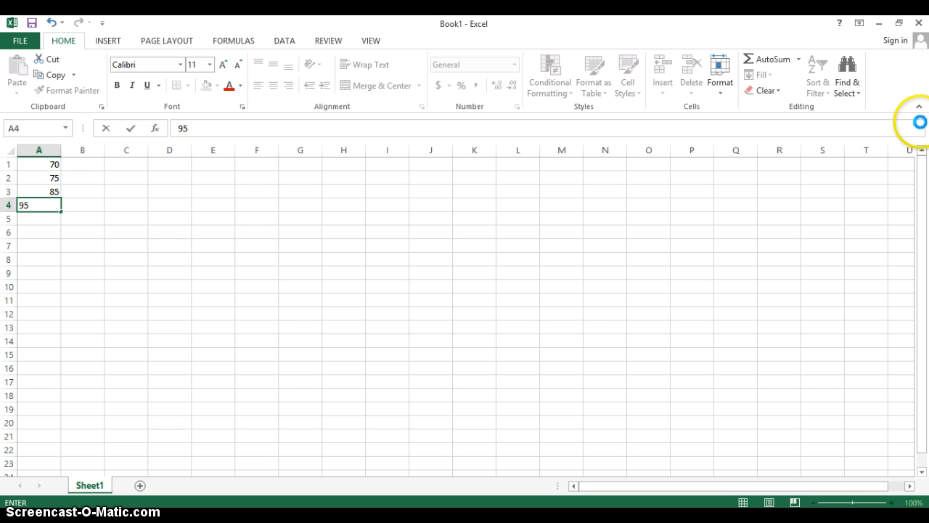
key("Return")
- Fill cells C5 up to C2 with the values 65, 48, 100 and 78
key("Tab")
key("Tab")
type("65")
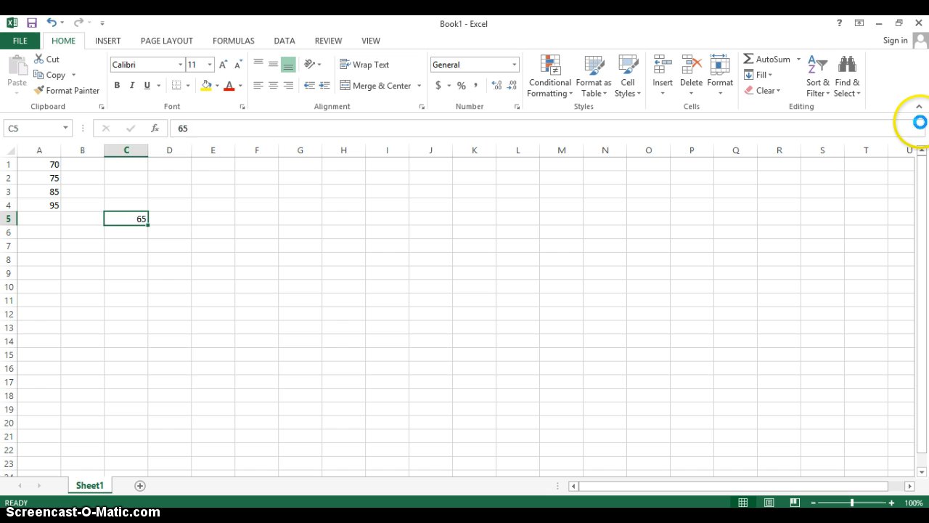
key("Tab")
key("Up")
key("Left")
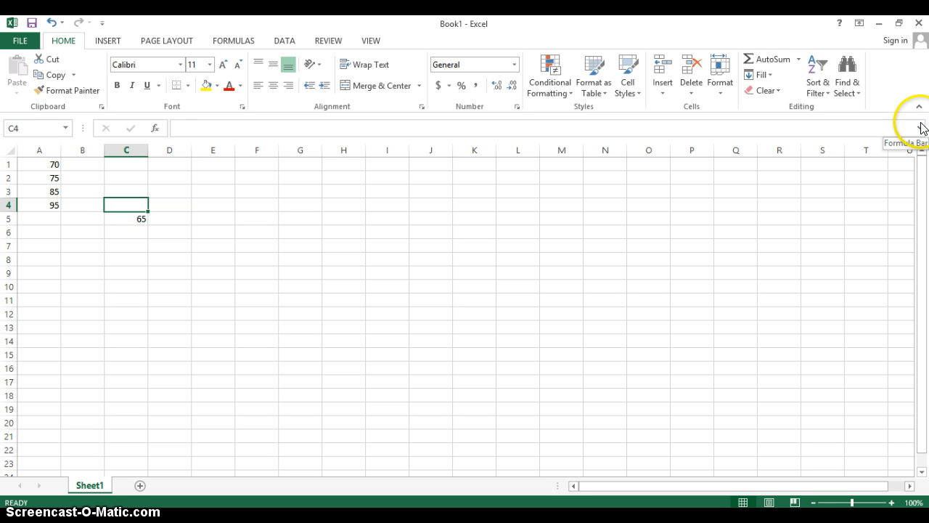
type("48")
key("Up")
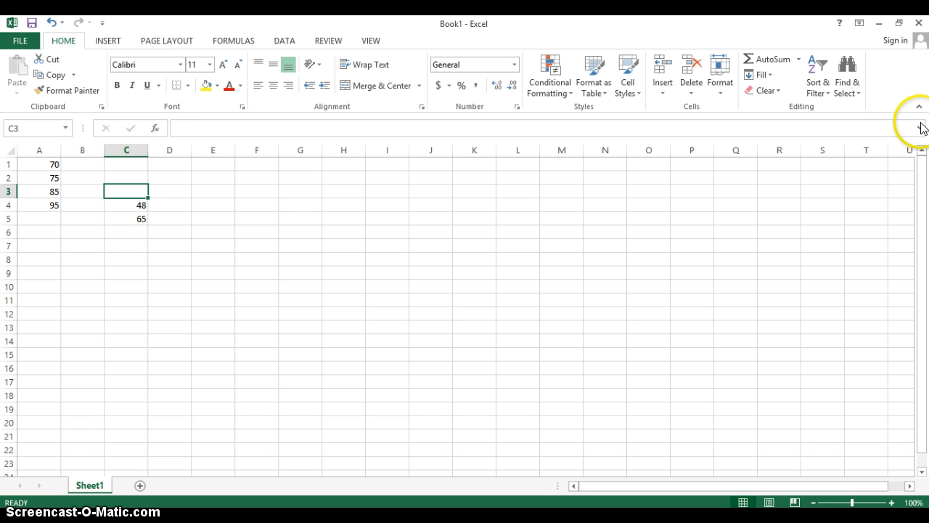
type("100")
key("Up")
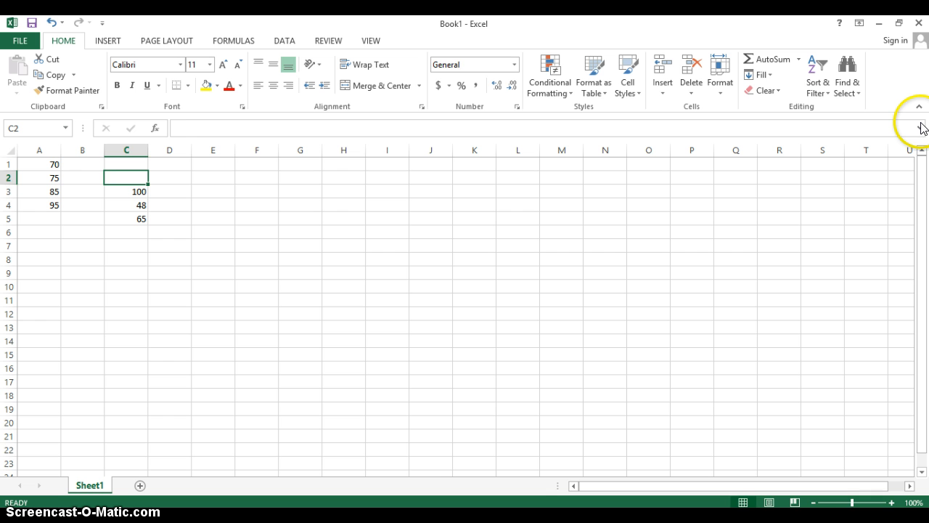
type("78")
key("ctrl+Return")
- Fill column B with 64 in B1, 44 in B2, 100 in B3, 98 in B4 and 97 in B5
key("Left")
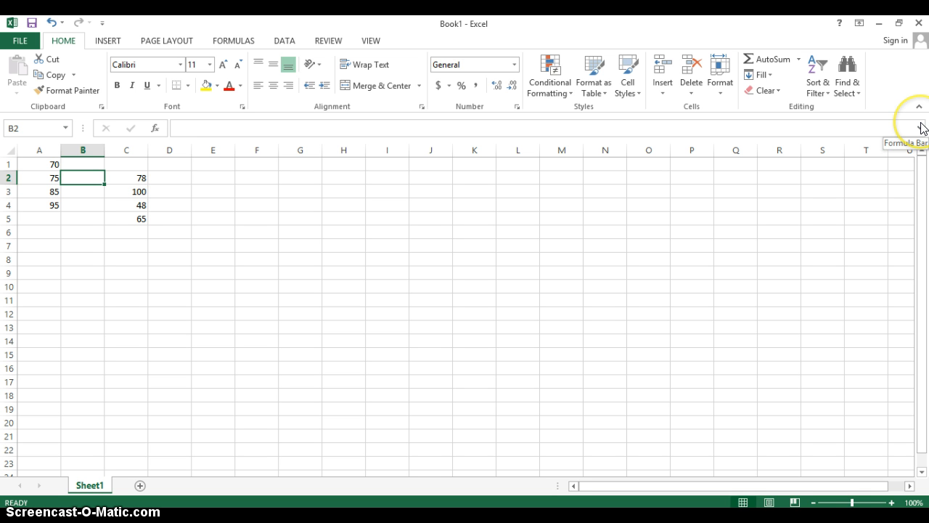
type("44")
key("Up")
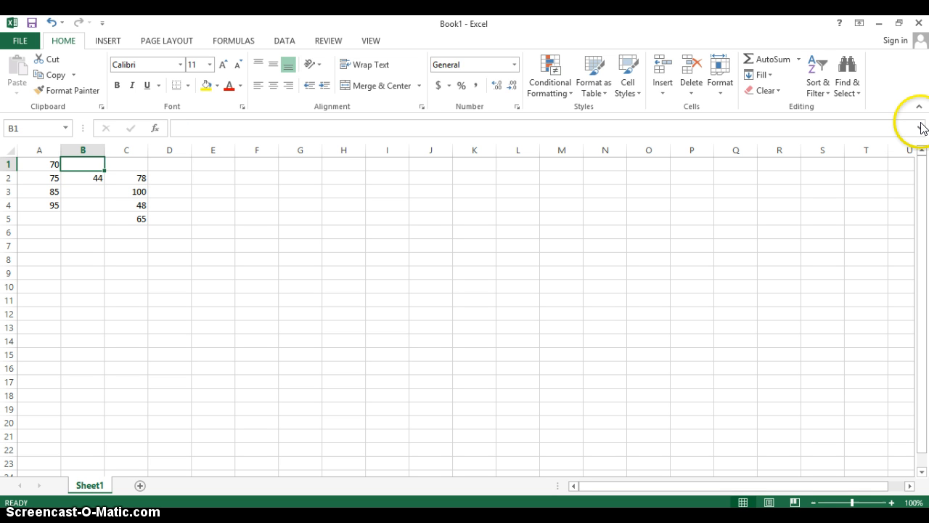
type("64")
key("Down")
key("Down")
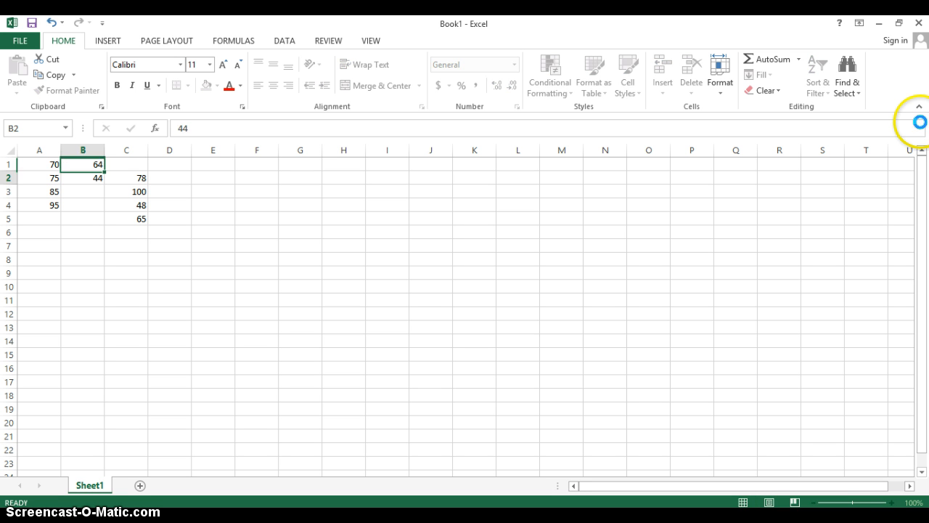
type("100")
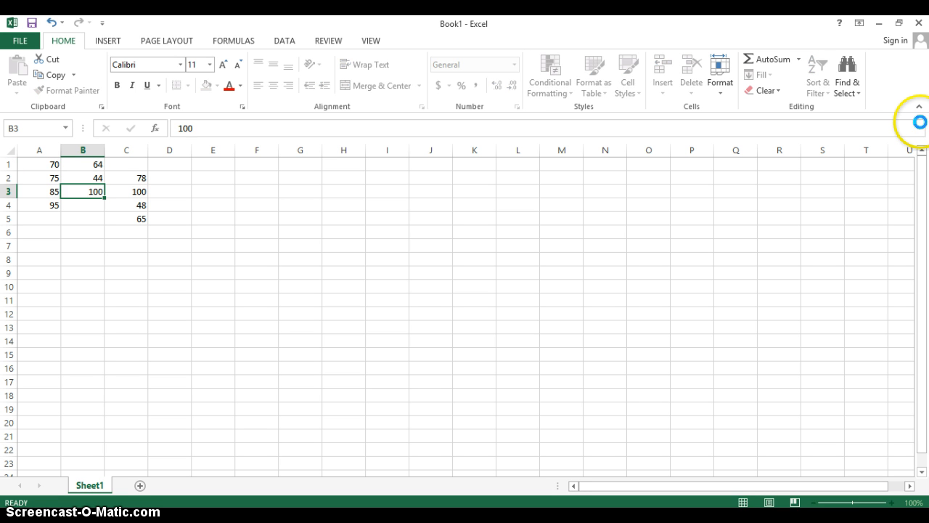
key("Down")
type("98")
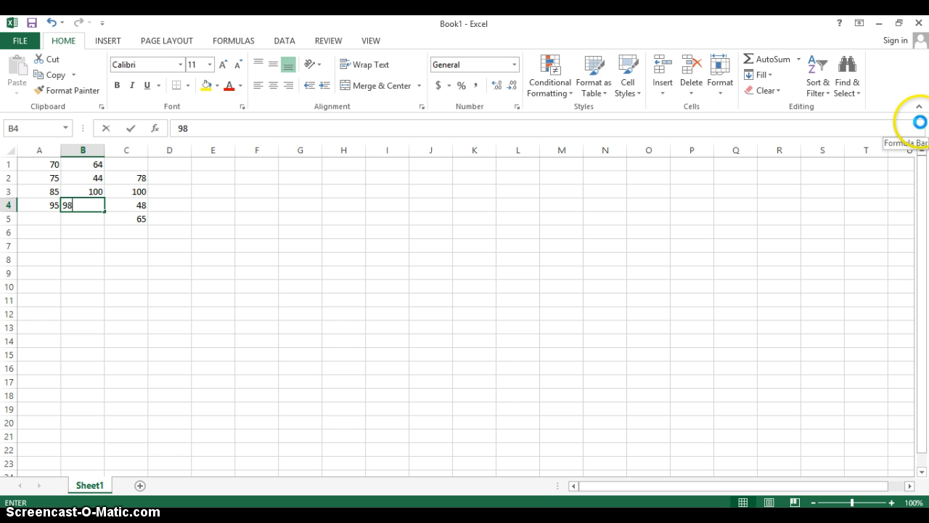
key("Down")
type("97")
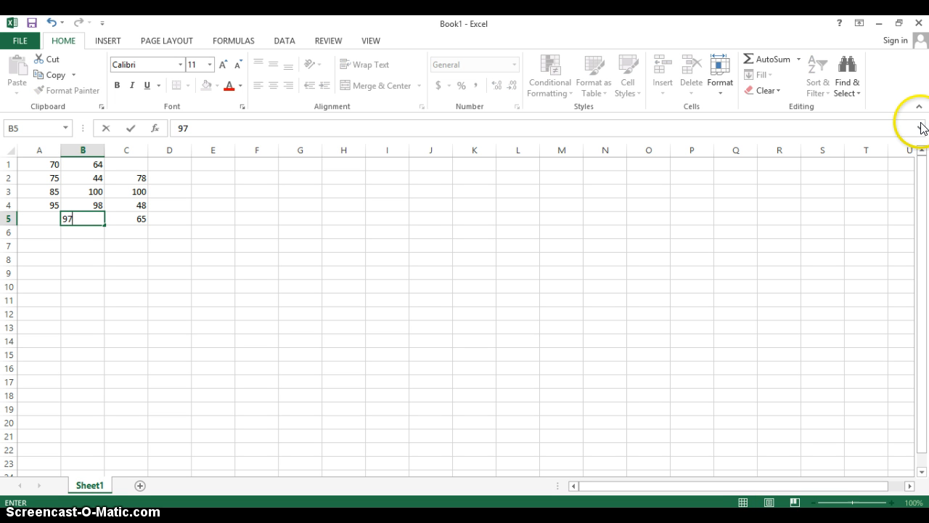
- Enter the value 12 in cell A5
key("Left")
type("79")
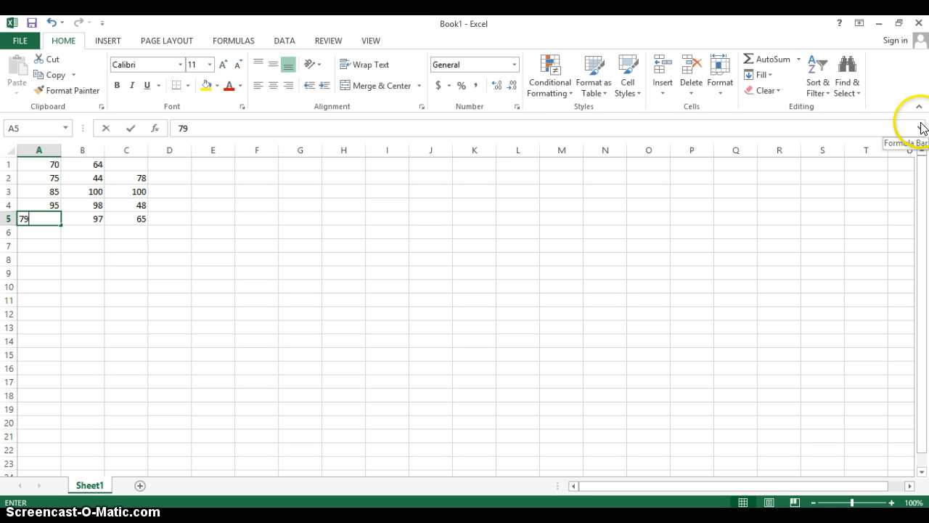
key("BackSpace")
key("BackSpace")
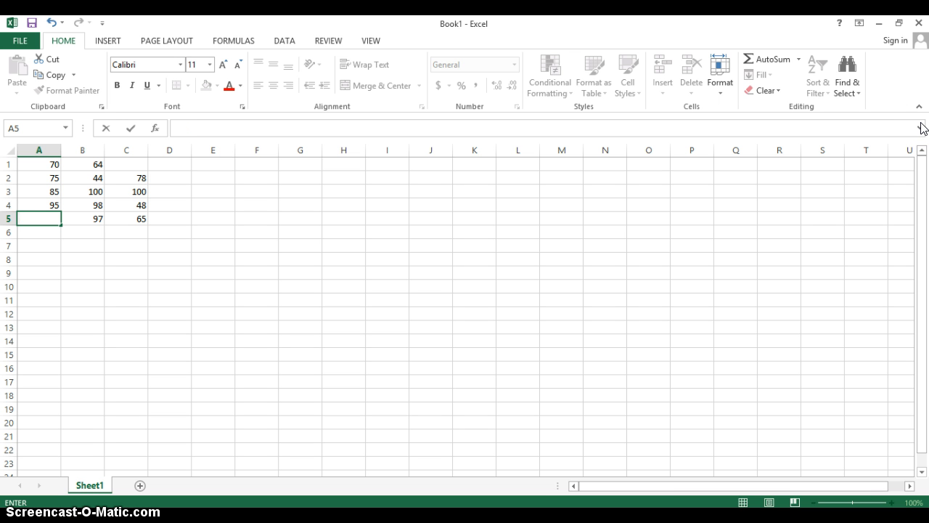
type("12")
key("Right")
- Enter the value 43 in the empty cell C1
key("Right")
key("Right")
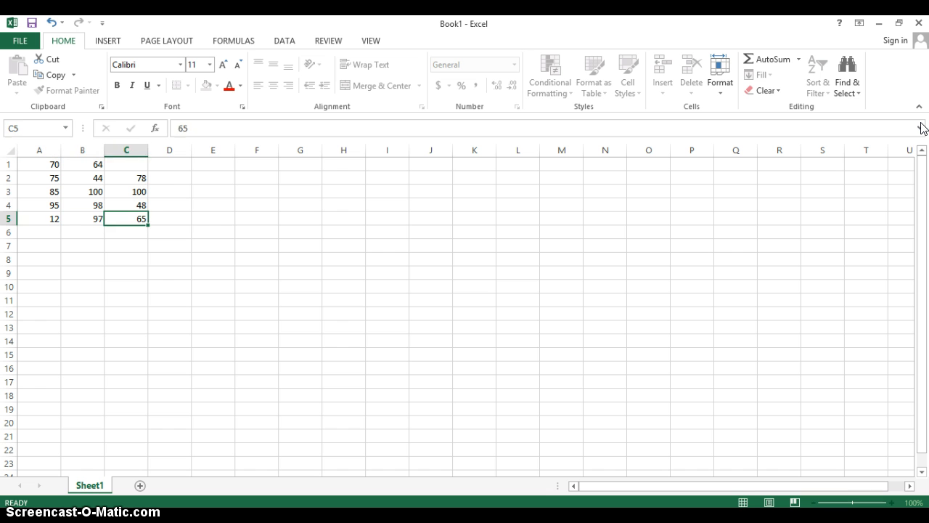
key("Up")
key("Up")
key("Up")
key("Left")
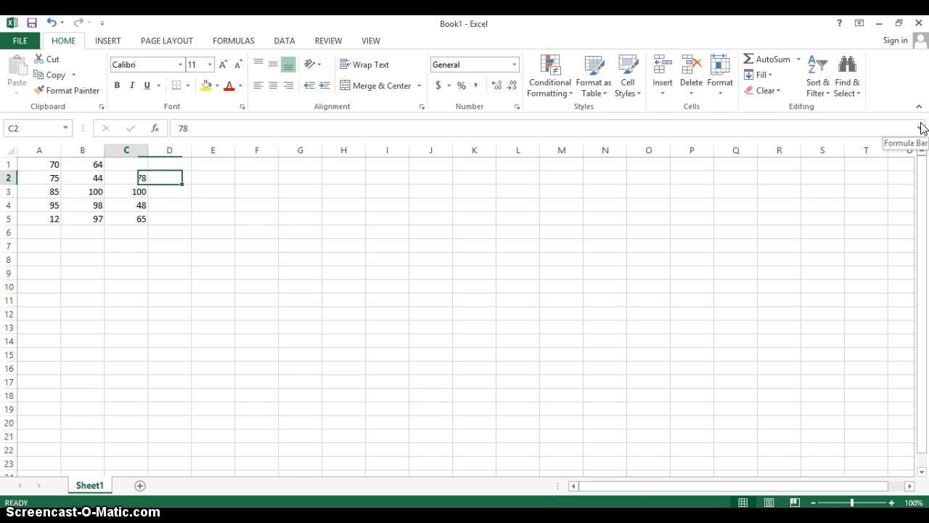
key("Up")
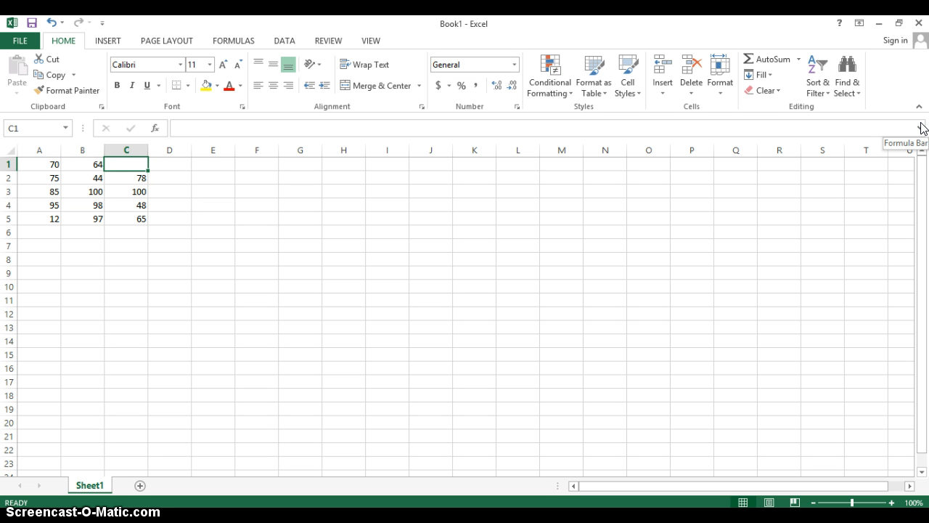
type("43")
key("Return")
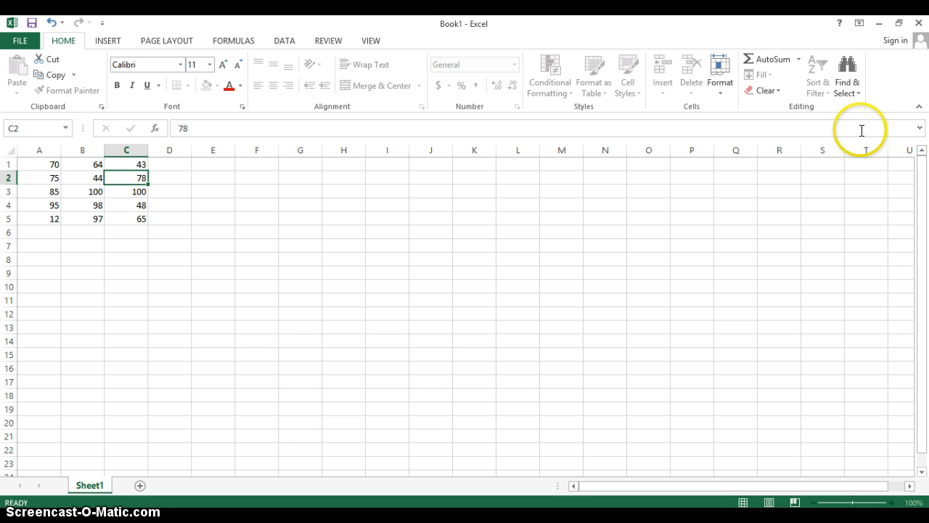
left_click(35, 246)
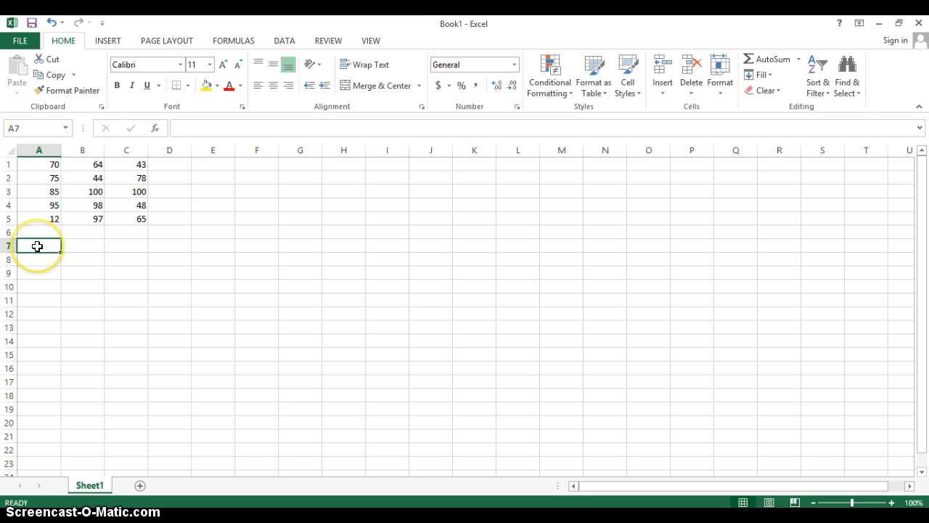
left_click_drag(41, 166, 139, 218)
left_click(41, 245)
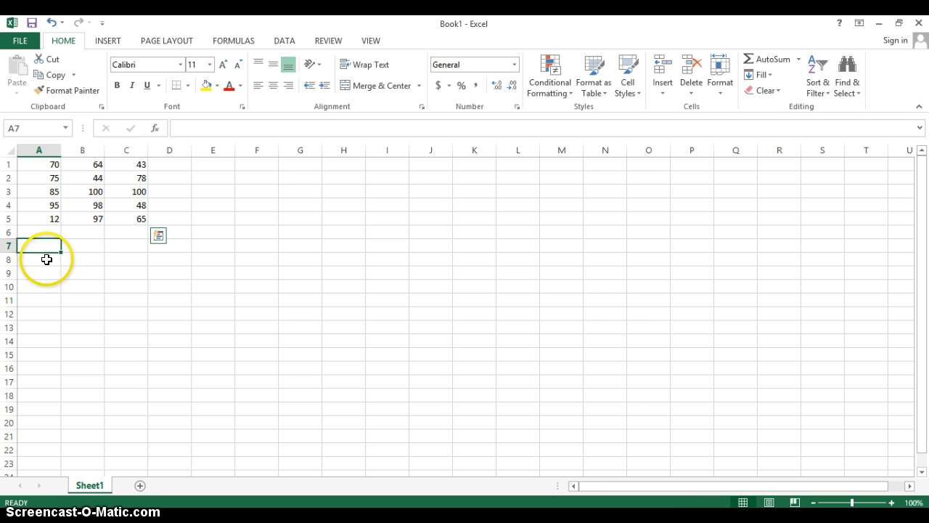
left_click_drag(47, 259, 133, 313)
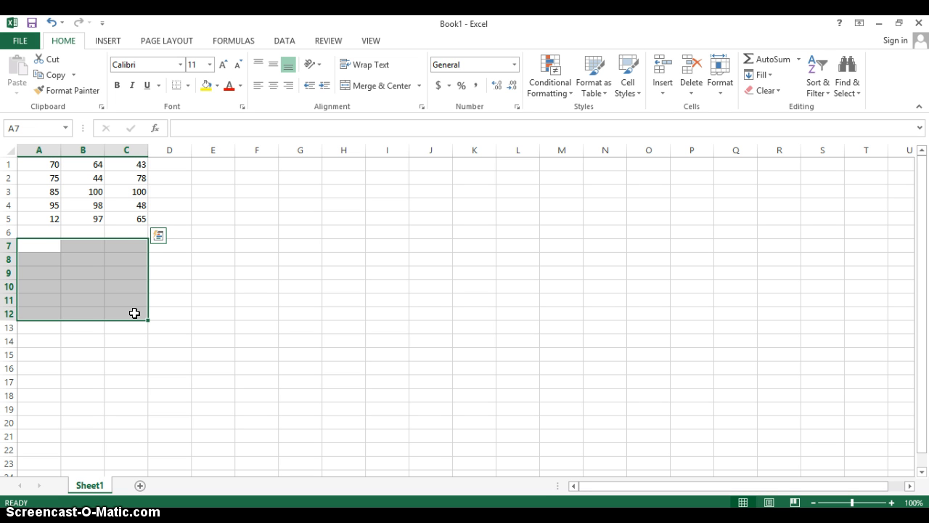
- Start an IF formula in cell A7 with cell A1 as the first part of its logical test
left_click(54, 245)
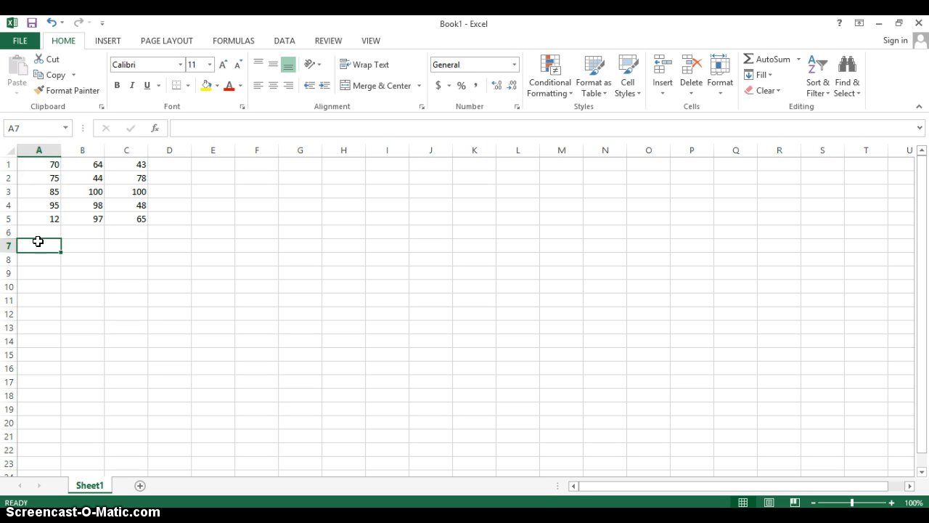
type("=")
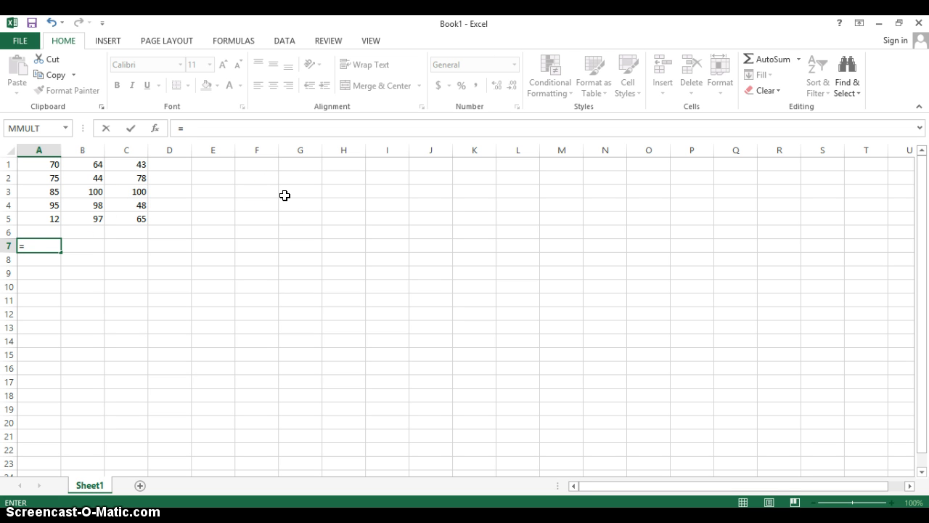
type("if")
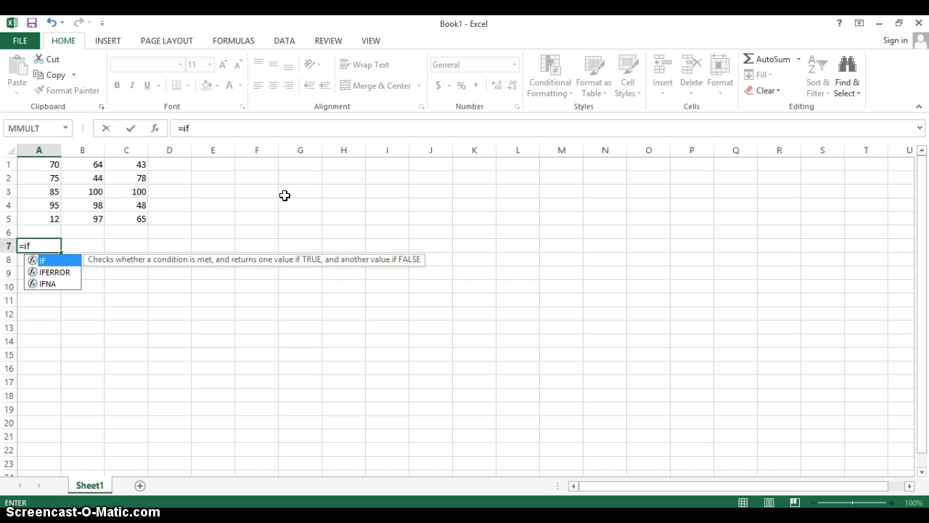
type("(")
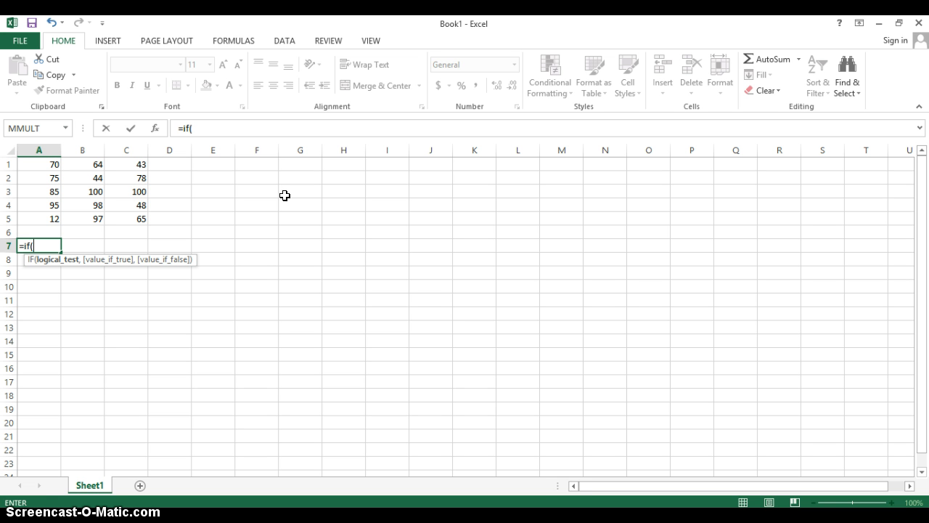
left_click(55, 261)
left_click(49, 162)
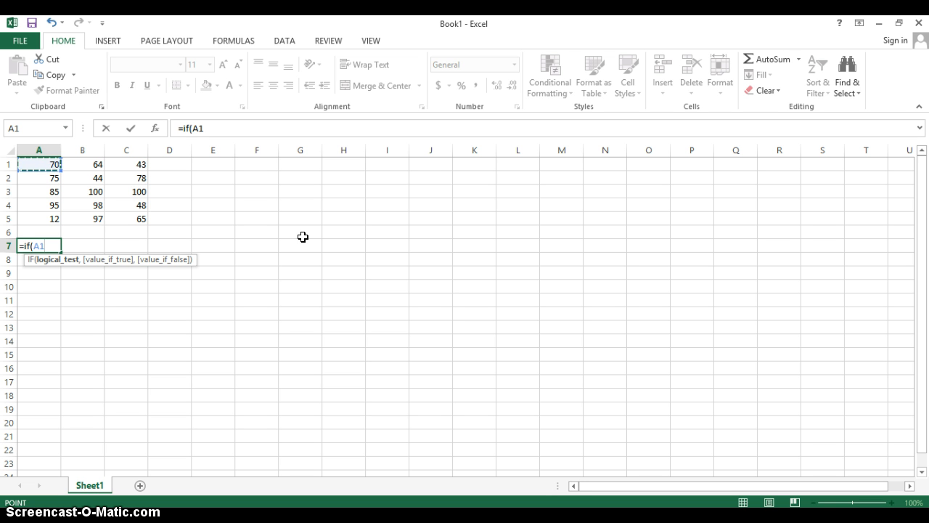
- Complete the IF formula's logical test so that it checks whether A1 is greater than 90
type(">")
key("BackSpace")
type("<")
key("BackSpace")
type(">")
key("BackSpace")
type(">")
type("90")
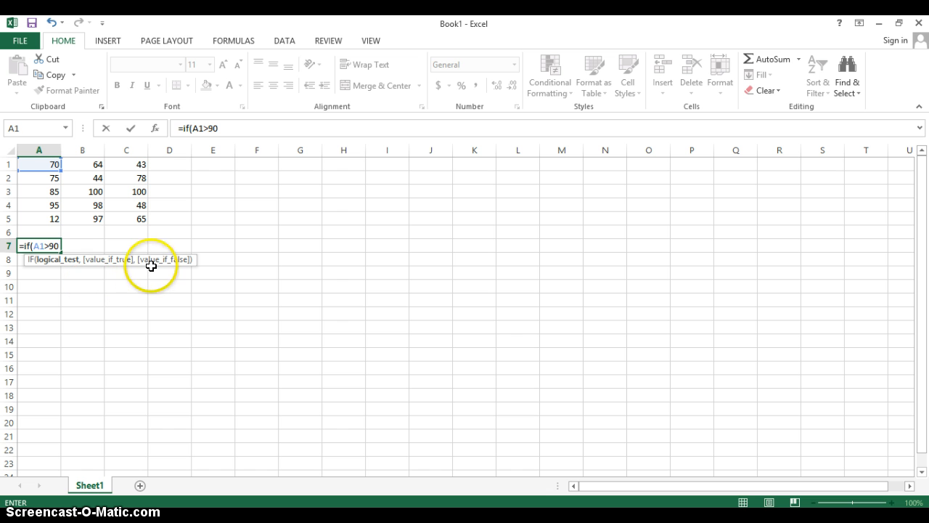
- Add the text "Great" as the IF formula's value if true, followed by a comma for the false argument
type(",")
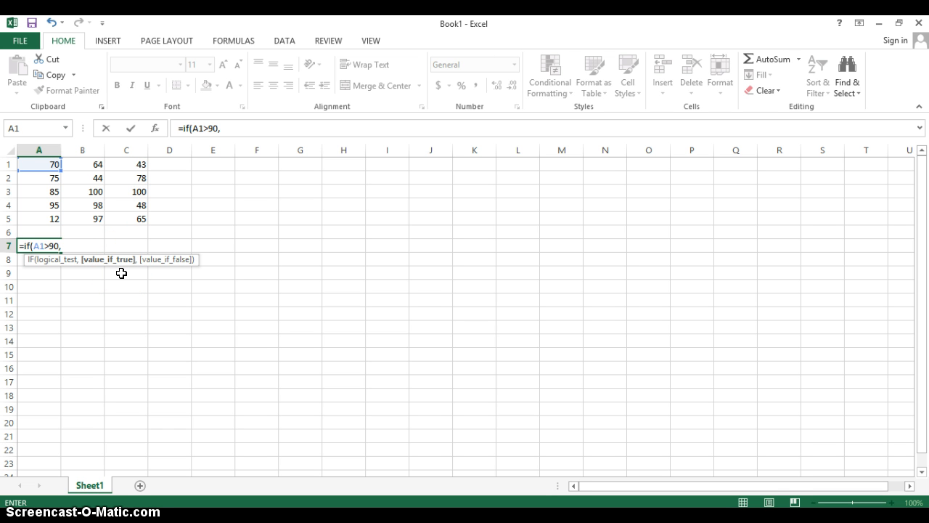
type("@")
key("BackSpace")
type("Great\",")
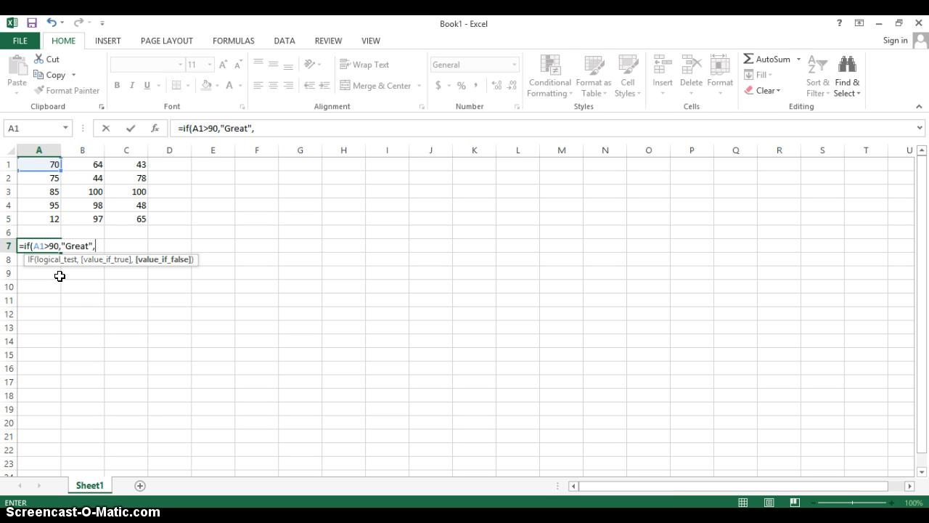
- Nest a second IF as the value if false, with the logical test A1>80 followed by a comma
type("if")
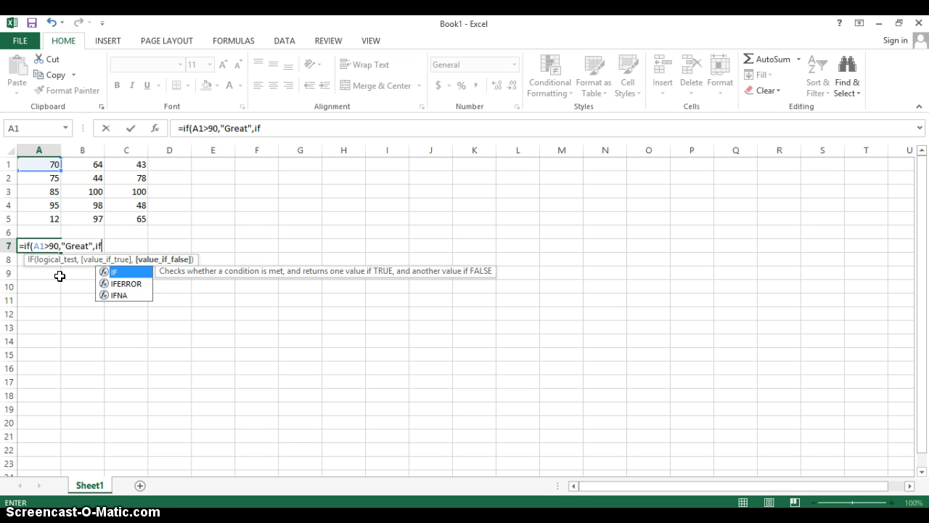
type("(")
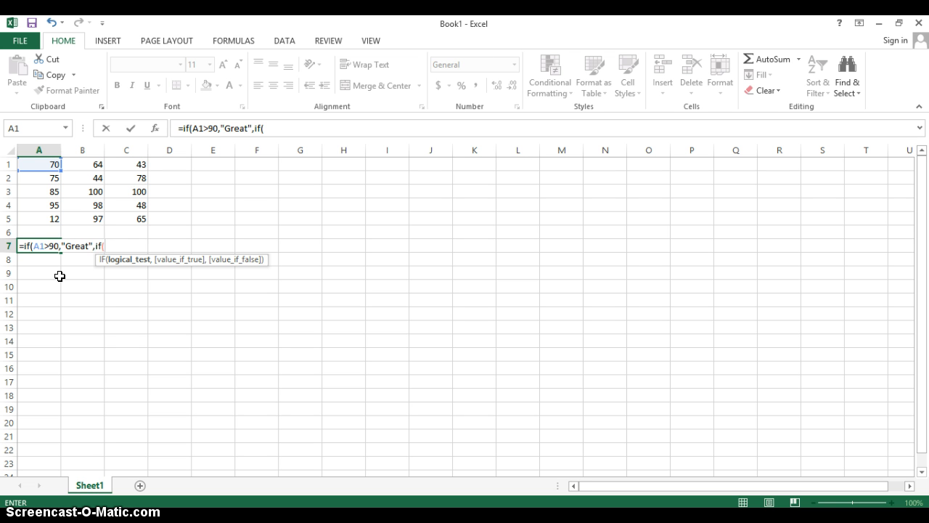
left_click(44, 165)
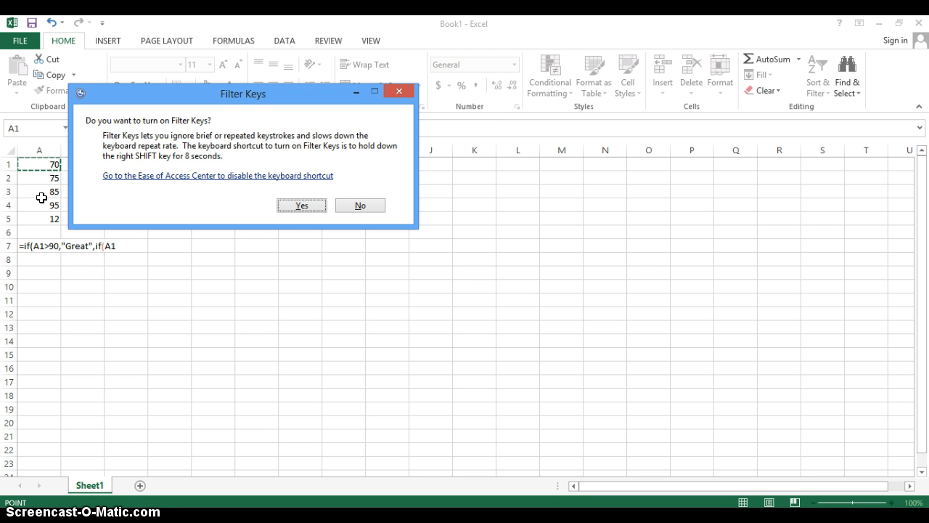
left_click(399, 90)
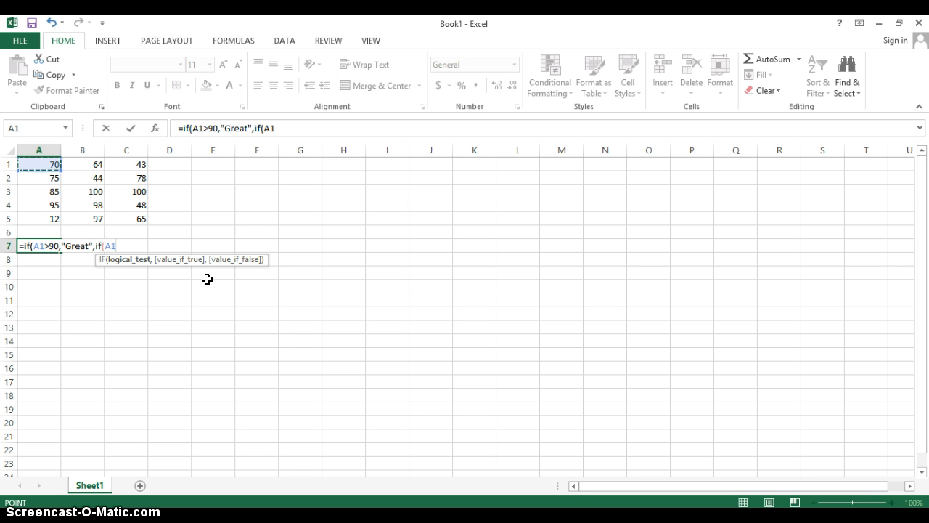
type(">80,")
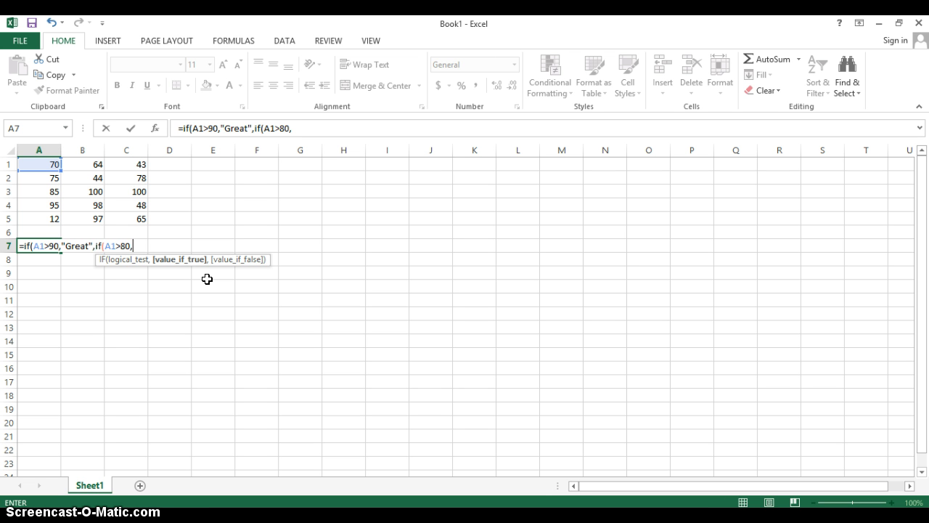
- Add "Fine" as the second IF's value if true and nest a third IF with the logical test A1>70 as its false value
type("\"Fine\",")
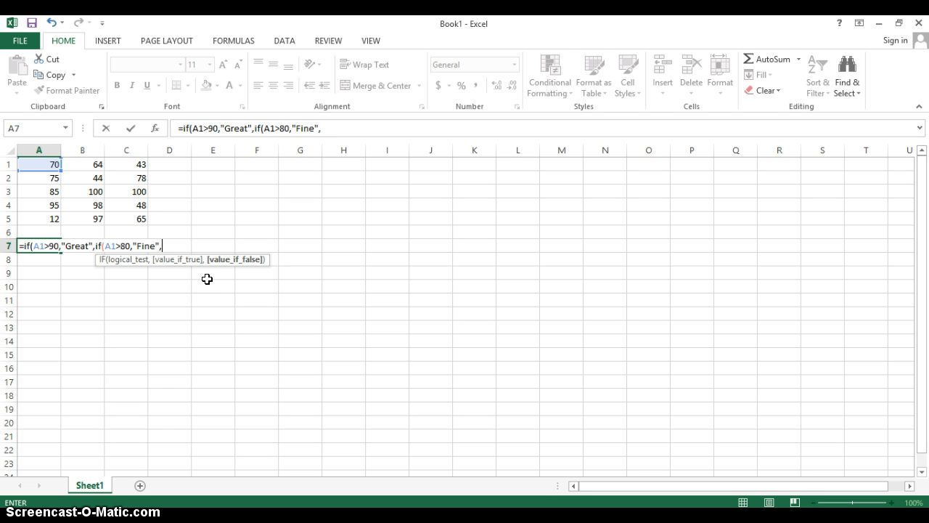
type("if")
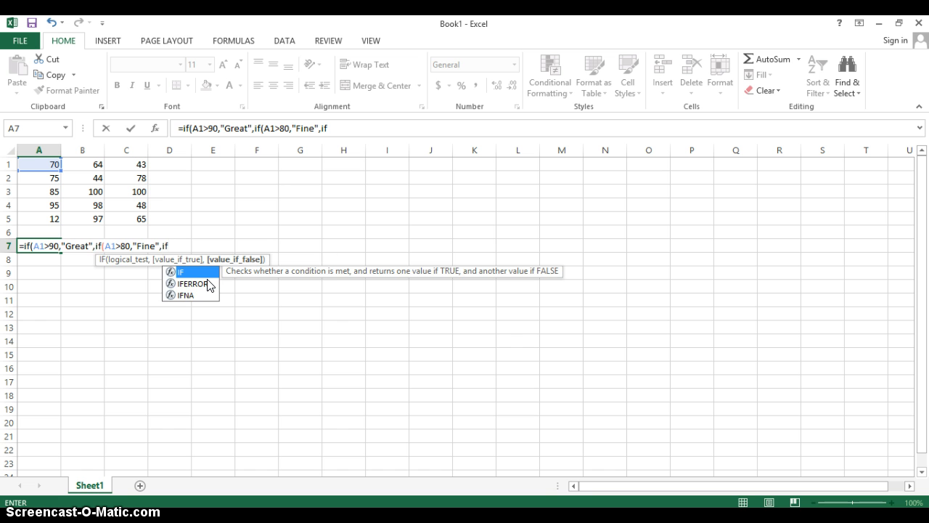
type("(")
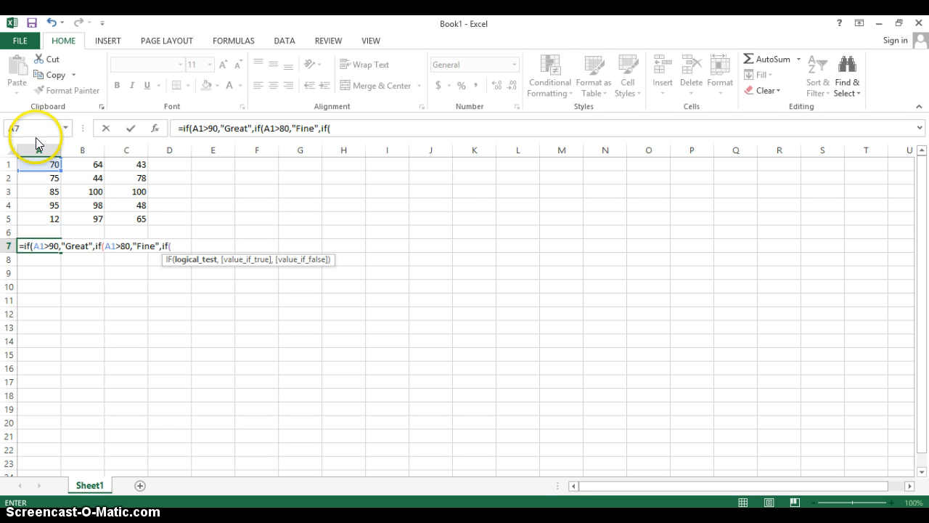
left_click(46, 165)
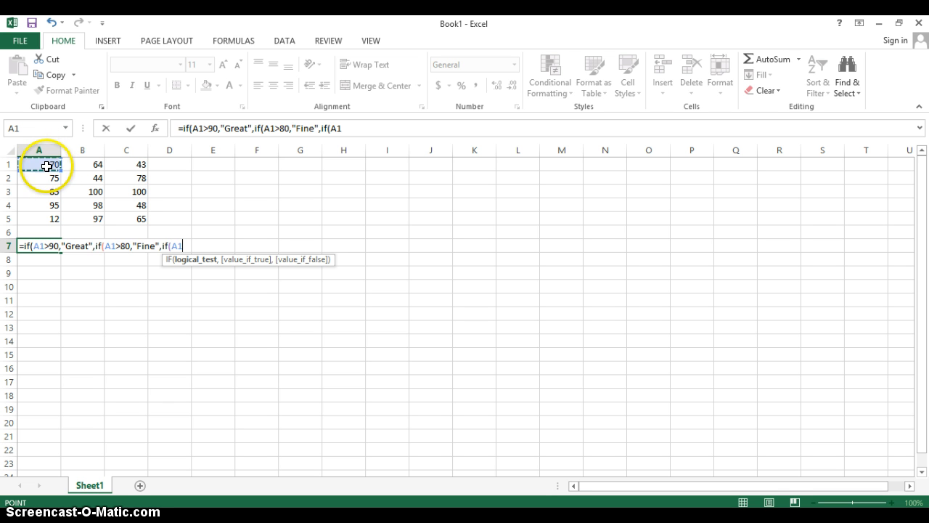
type(">")
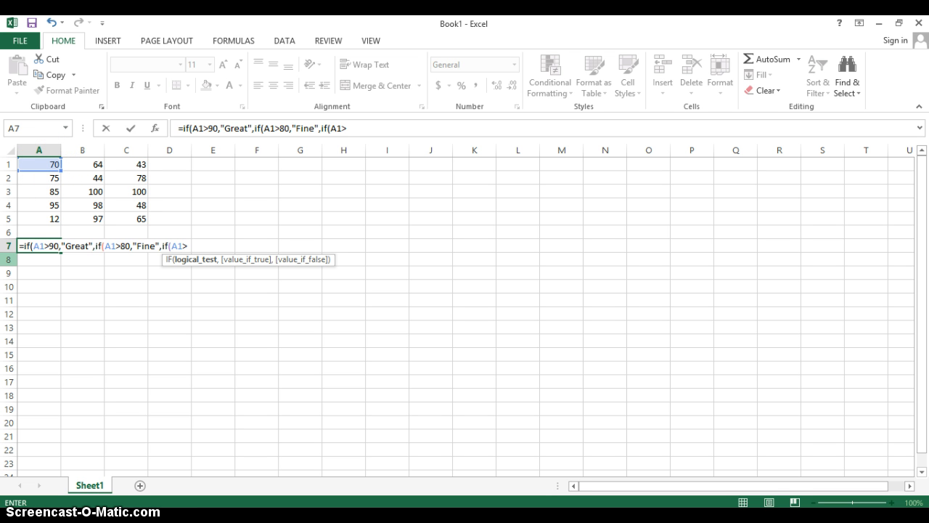
type("70,")
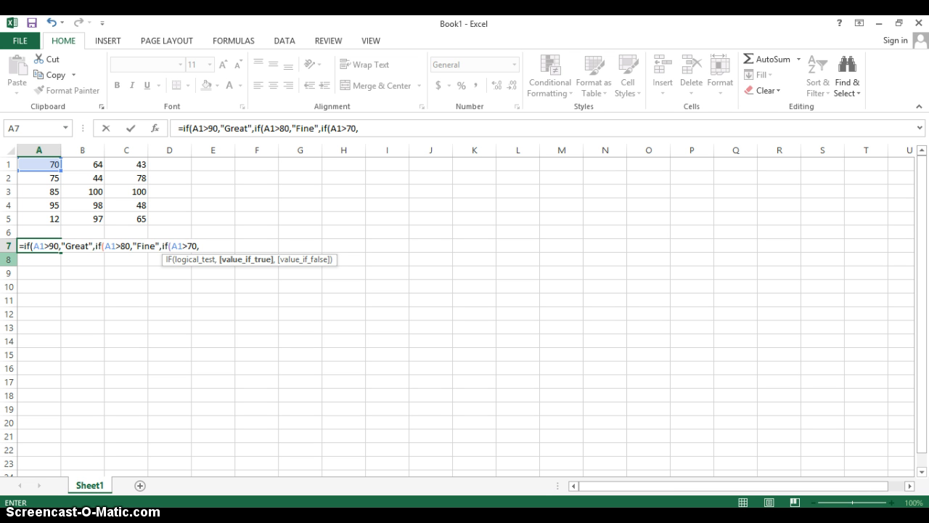
- Add "OK" as the third IF's value if true and nest a fourth IF with the logical test A1>60 as its false value
type("\"OK\", if")
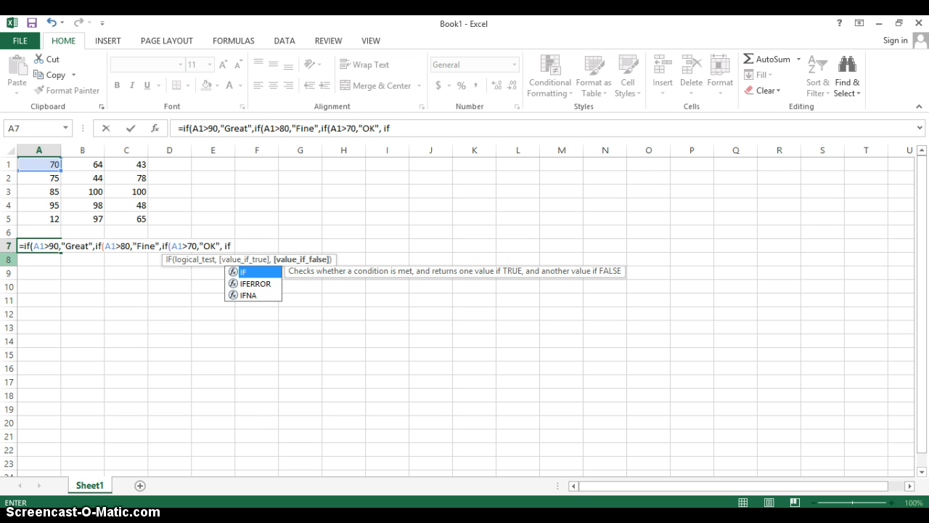
type("*")
key("BackSpace")
type("(")
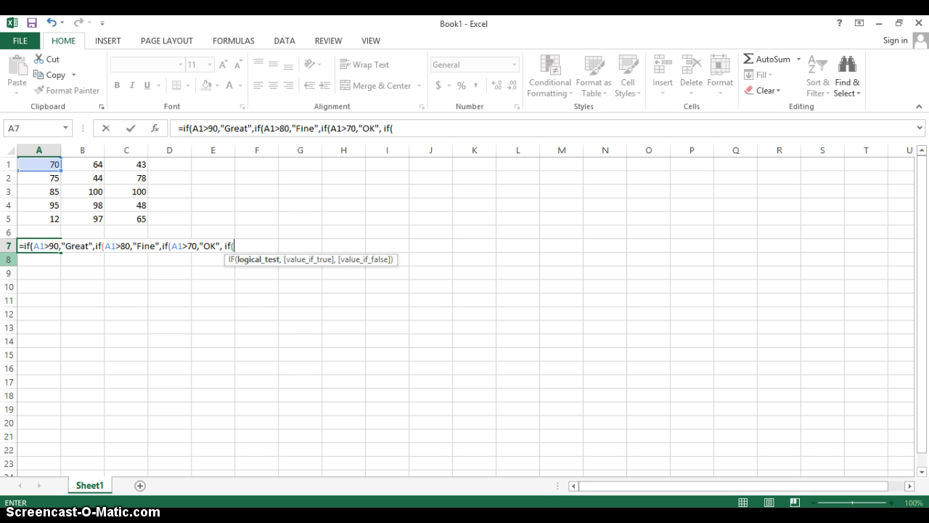
left_click(40, 164)
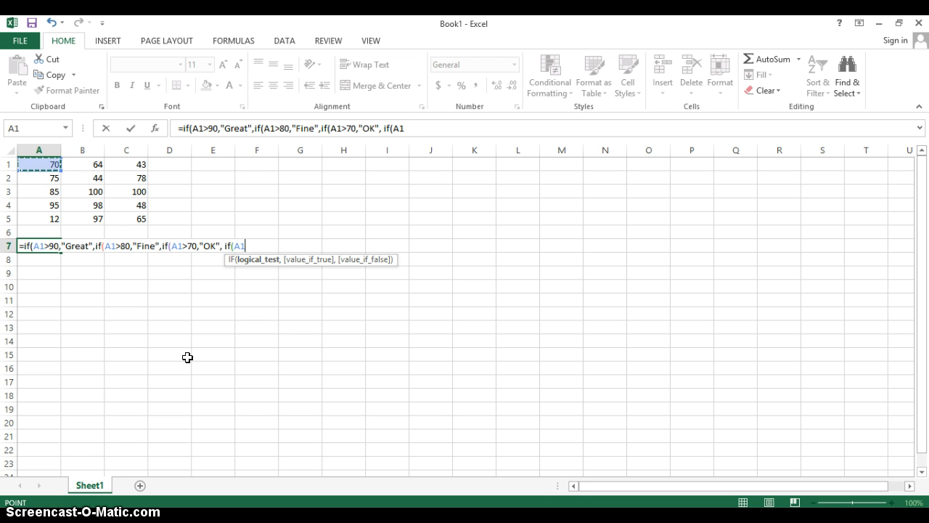
type(">60,\"")
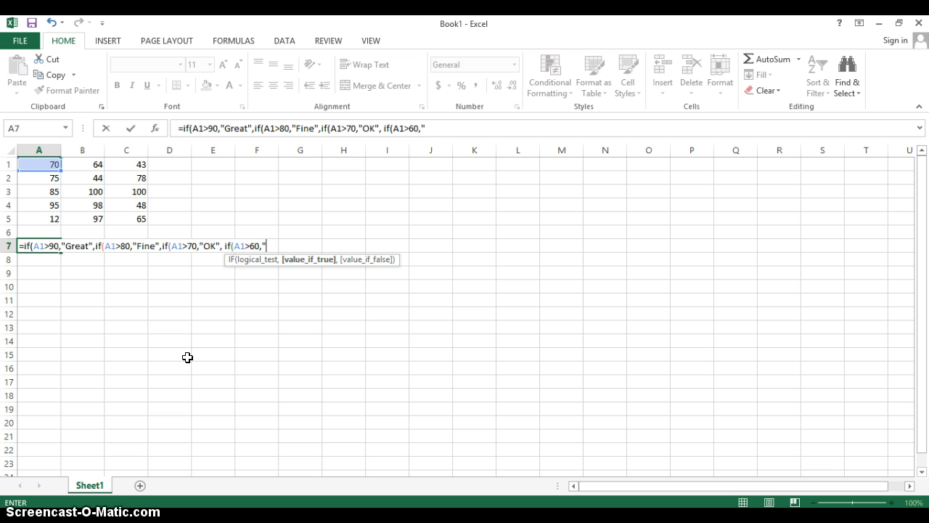
- Give the fourth IF the value "N.I.", nest a final IF returning "Not OK" for A1<60, and close all five IFs to enter the formula
type("N.I.\",if")
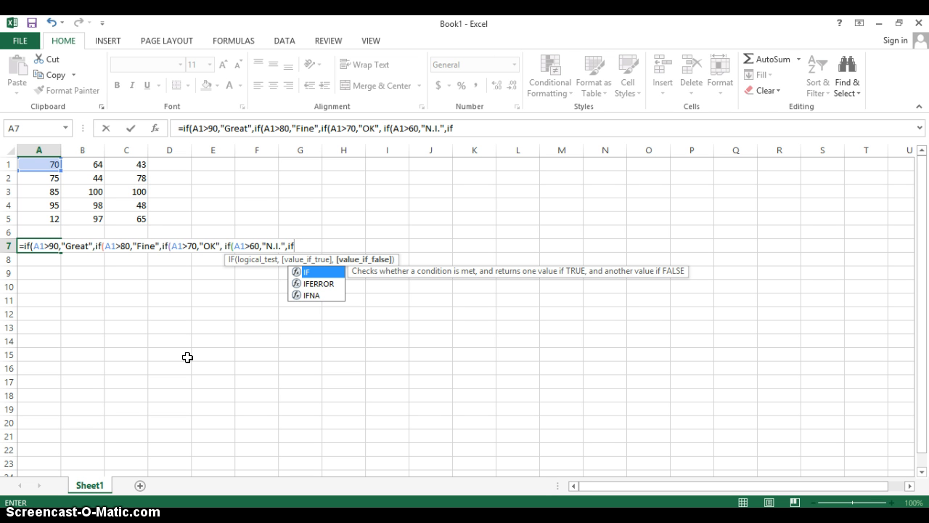
type("(")
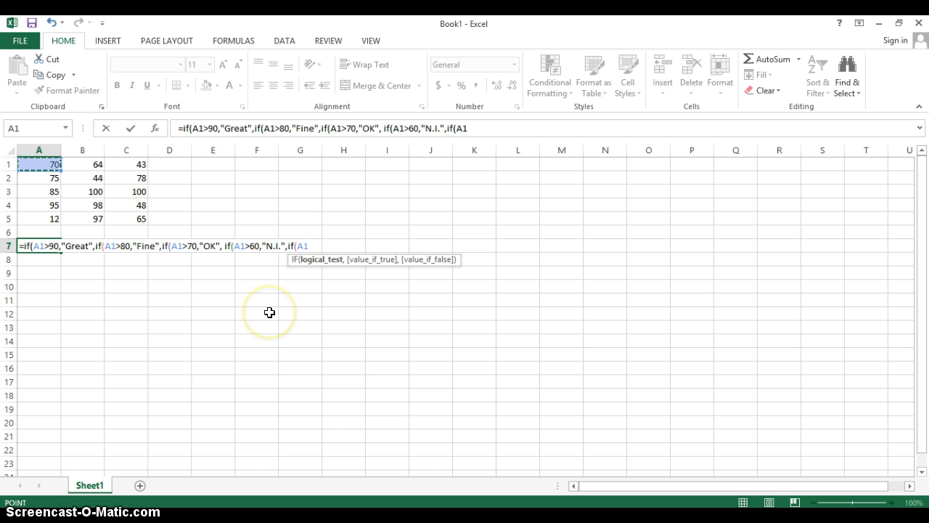
type("<60")
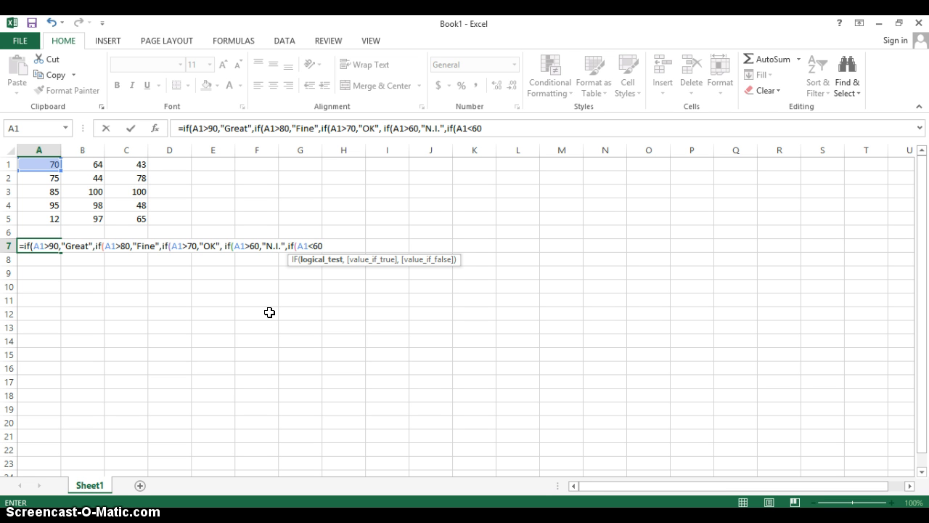
type(",\"Not OK")
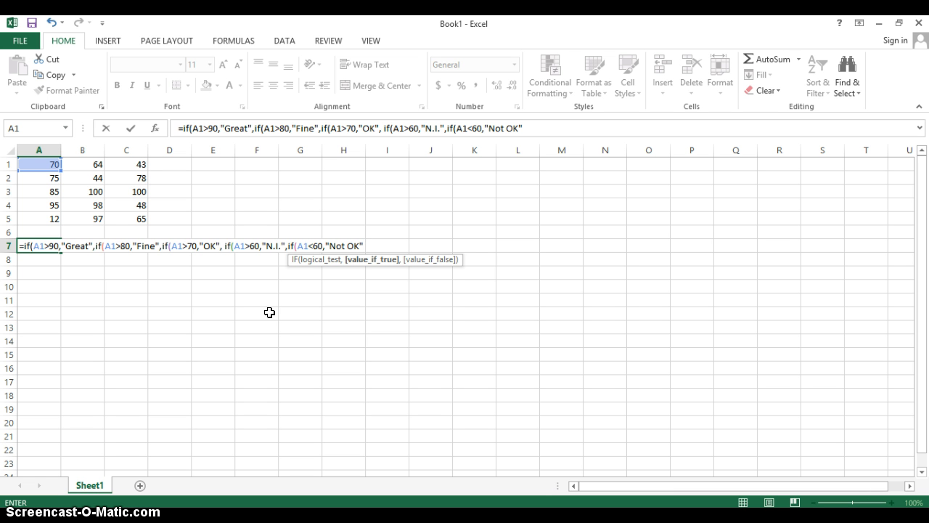
type("(")
key("BackSpace")
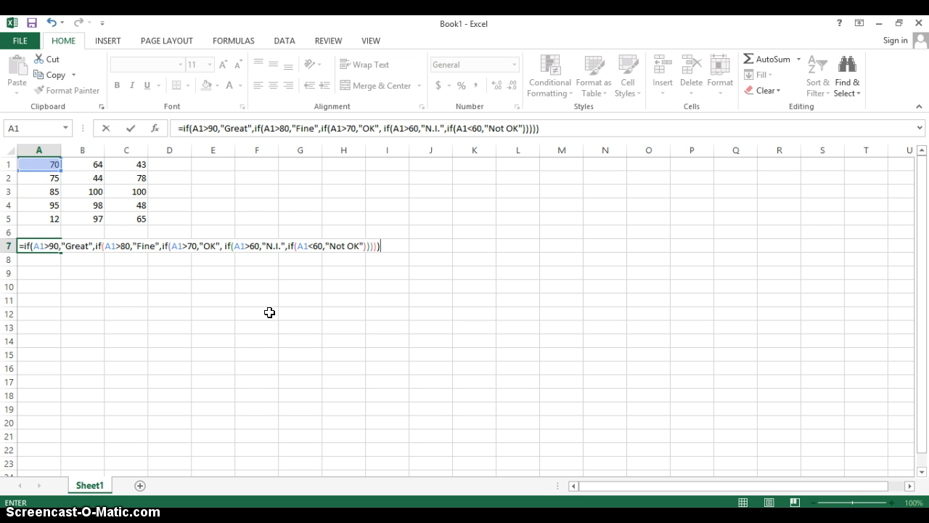
key("Return")
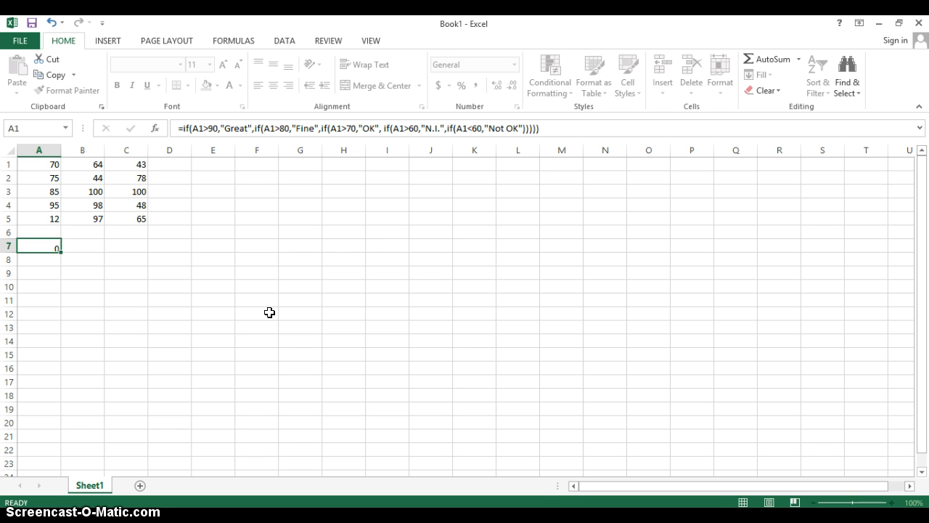
- Change the third IF's logical test in the A7 formula to A1>=70
left_click(51, 245)
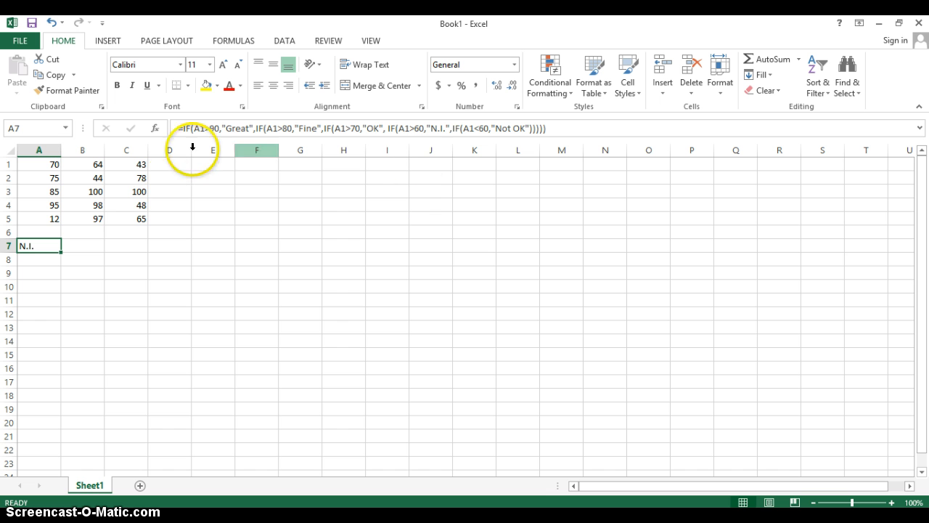
left_click(54, 165)
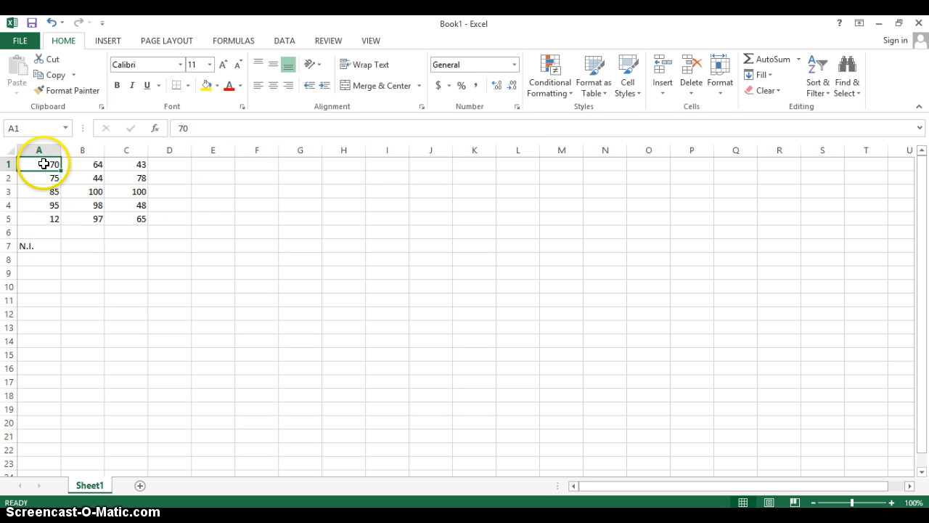
left_click(40, 246)
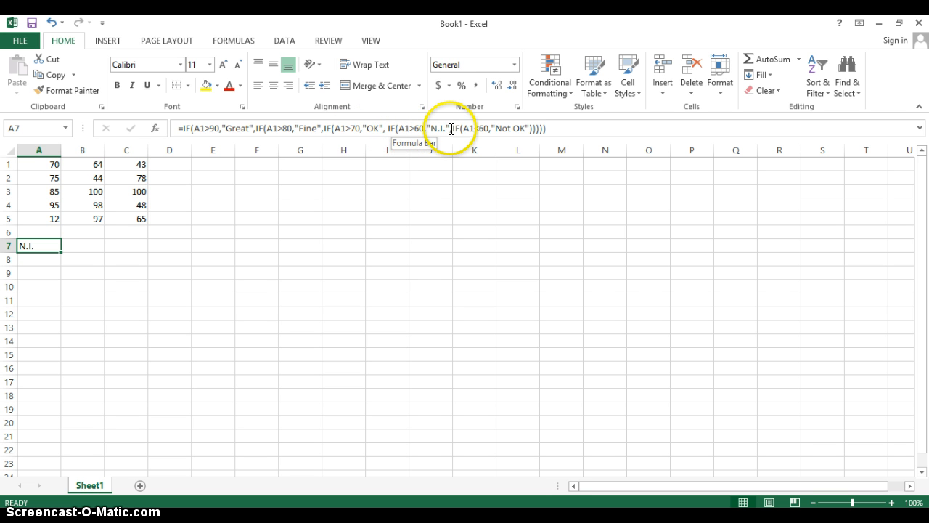
left_click(350, 129)
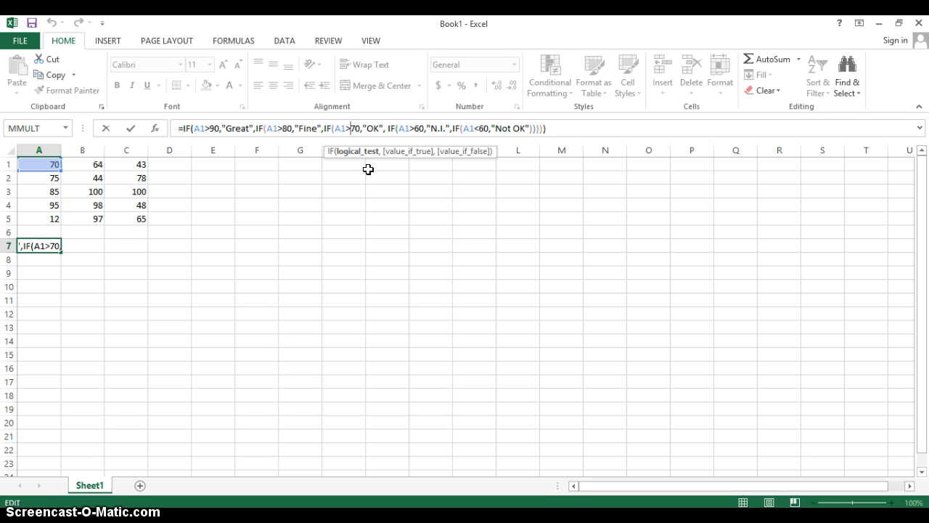
type("=")
key("Return")
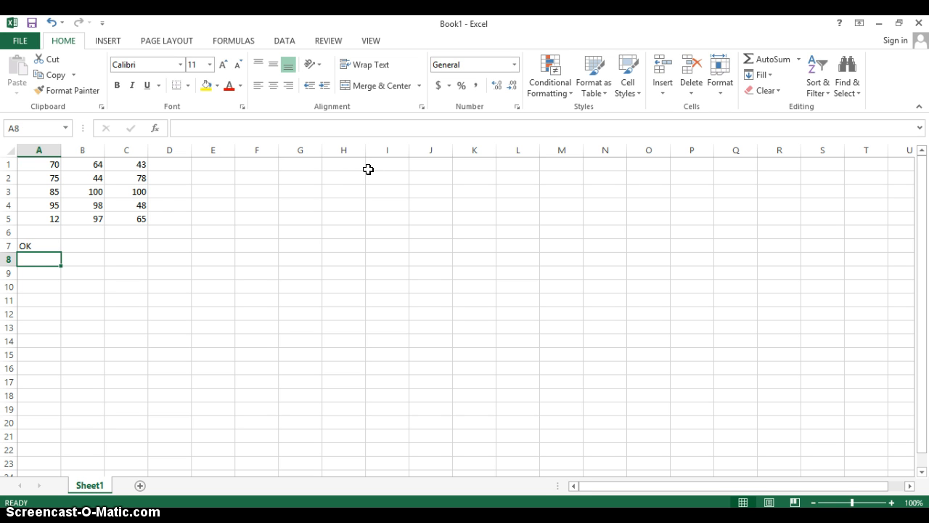
left_click(56, 242)
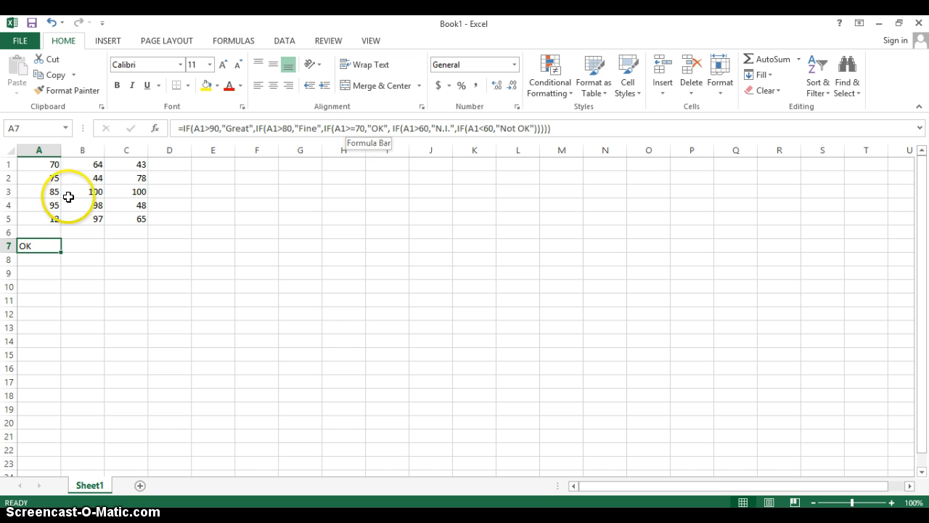
- Fill the nested IF formula from A7 across to C7
left_click(345, 128)
type("=")
left_click(60, 250)
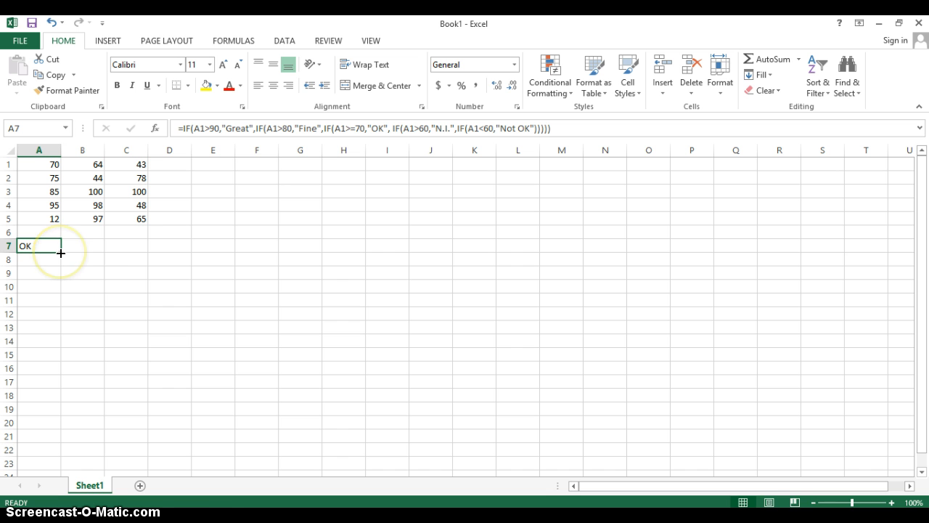
left_click_drag(61, 252, 144, 249)
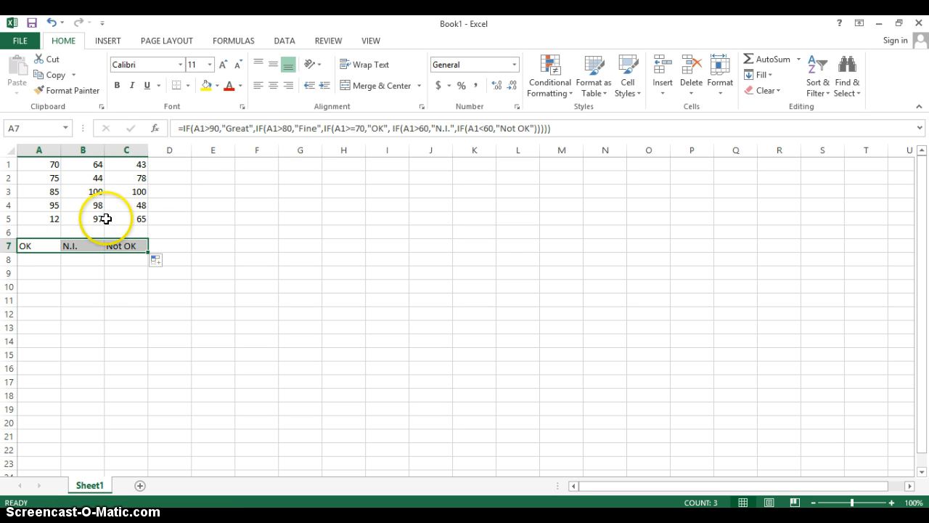
- Check the copied formulas in B7 and C7, and fill the formulas in A7:C7 down to row 11
left_click(76, 244)
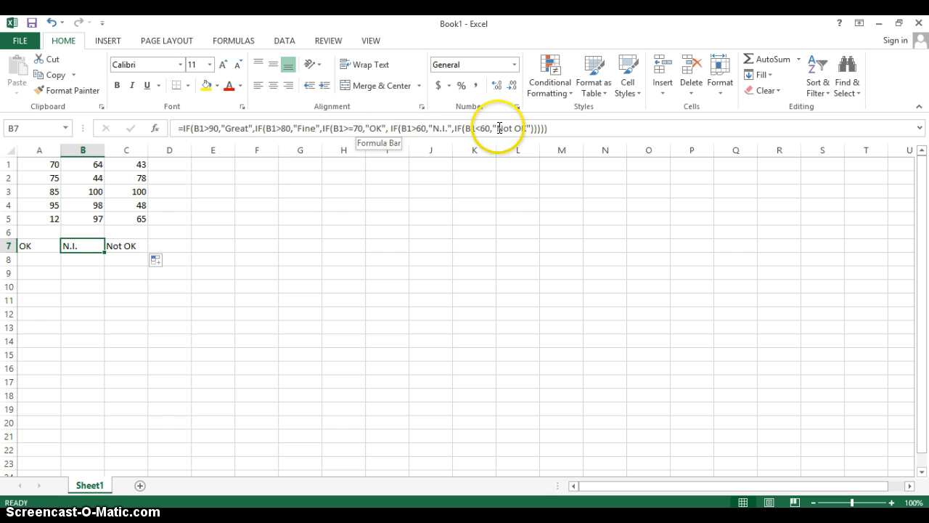
left_click(129, 248)
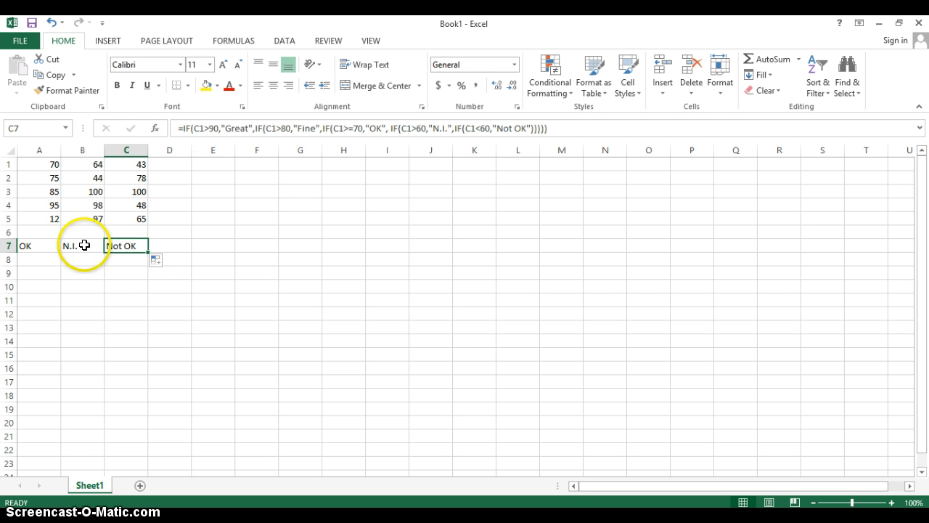
left_click_drag(17, 245, 152, 306)
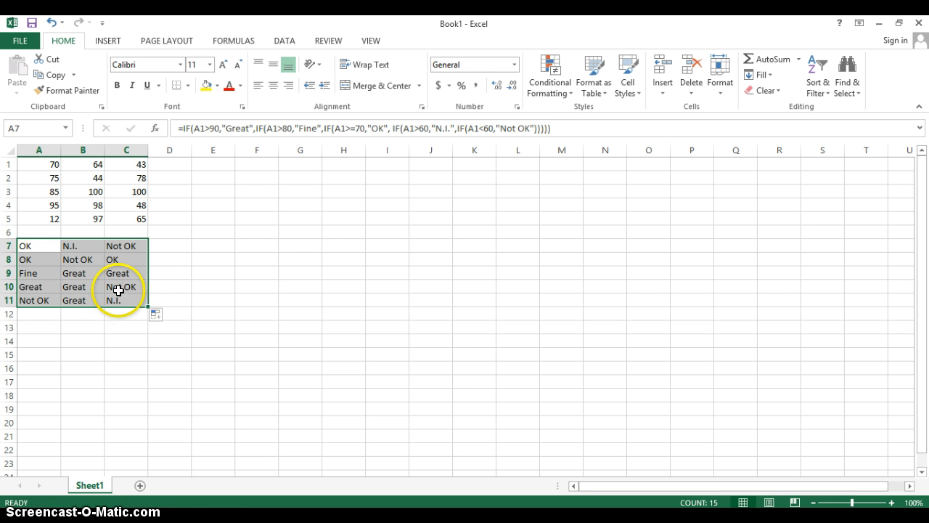
left_click(49, 245)
left_click_drag(49, 245, 135, 302)
left_click(160, 244)
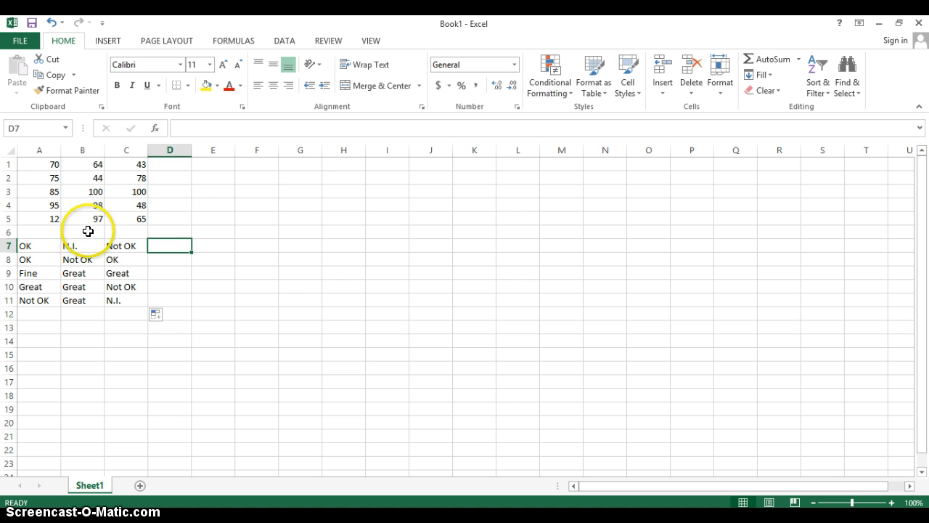
left_click(49, 248)
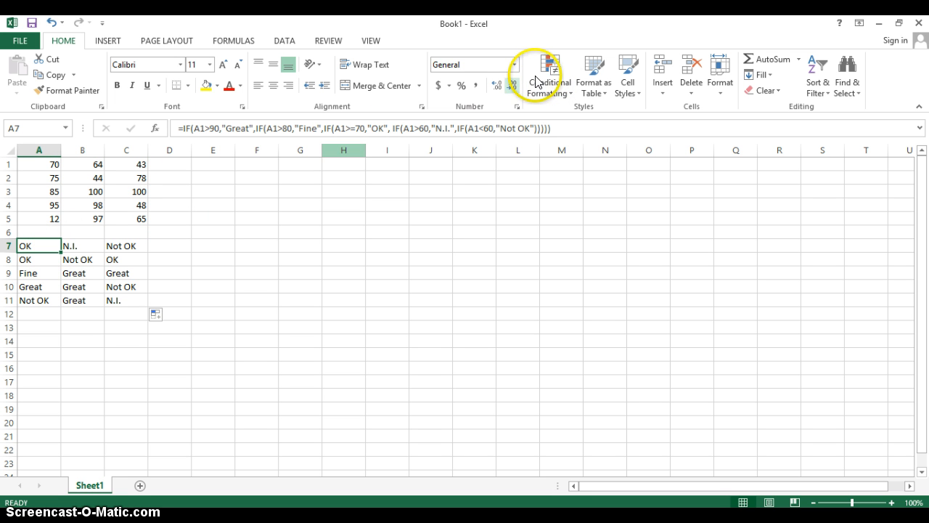
left_click(557, 93)
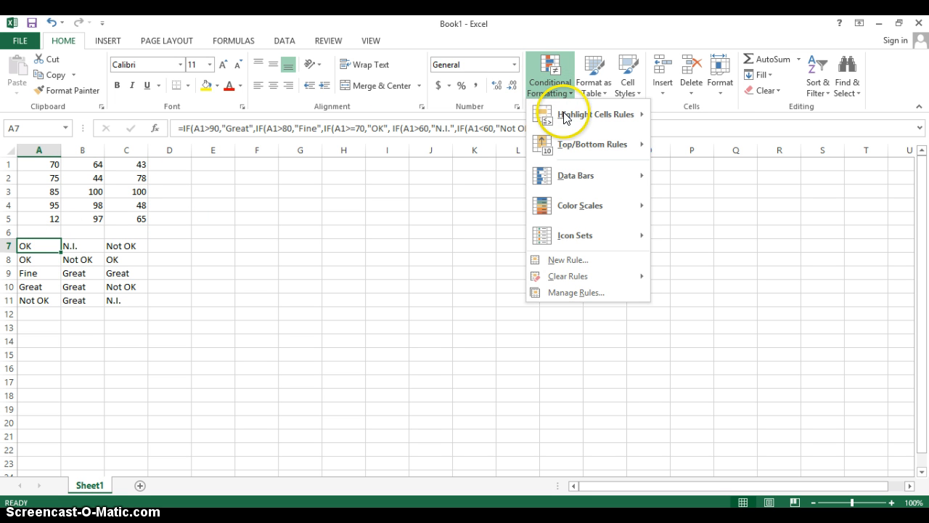
mouse_move(564, 118)
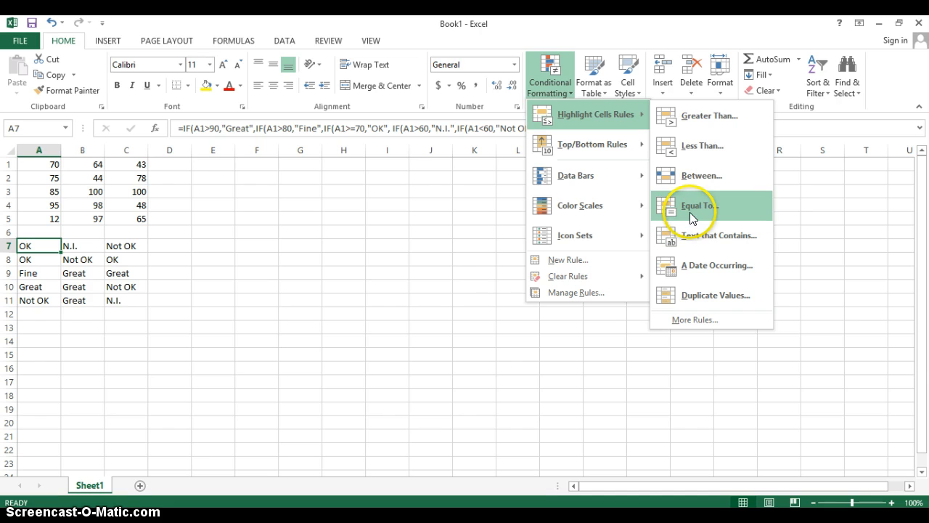
left_click(38, 247)
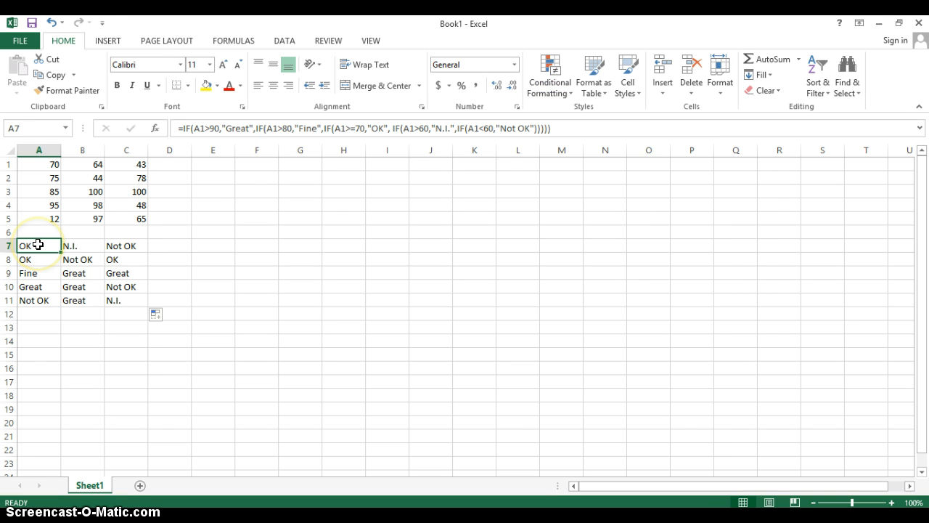
- Select the rating results in A7:C11 for conditional formatting
left_click_drag(38, 245, 124, 303)
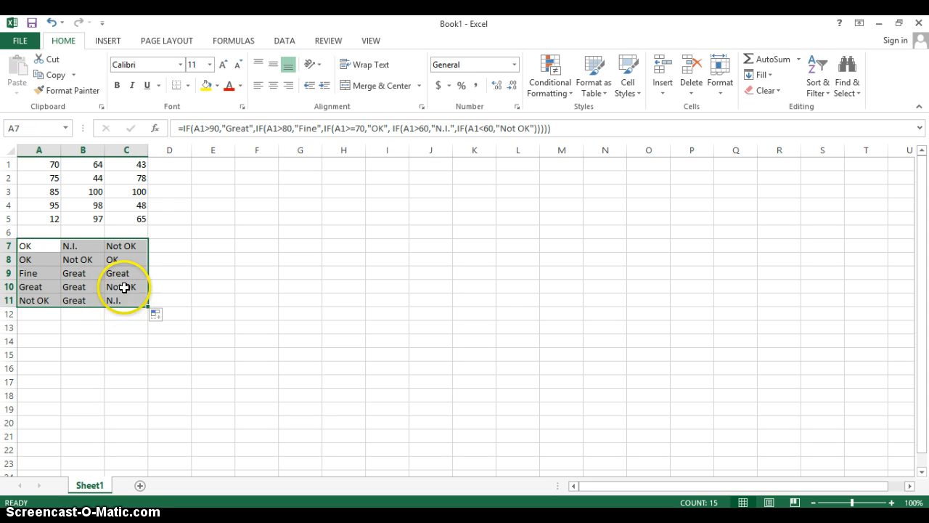
left_click(550, 81)
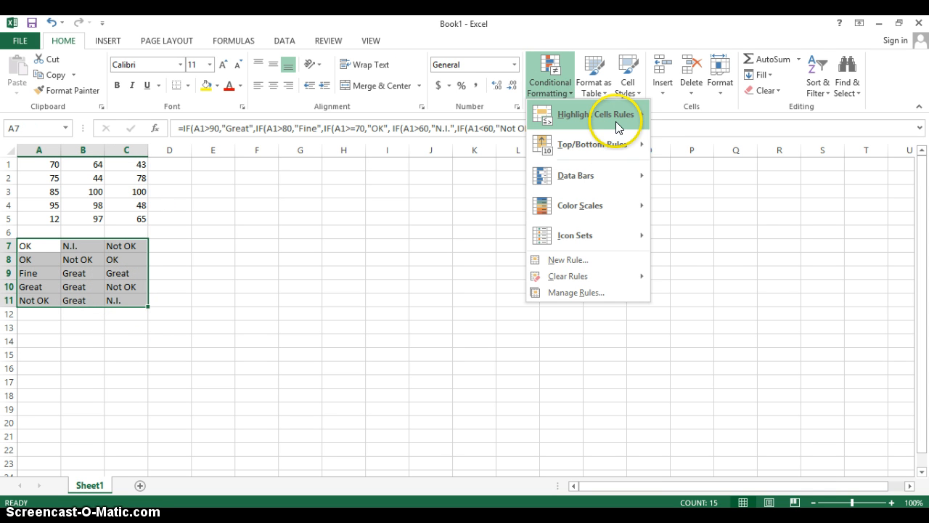
mouse_move(615, 121)
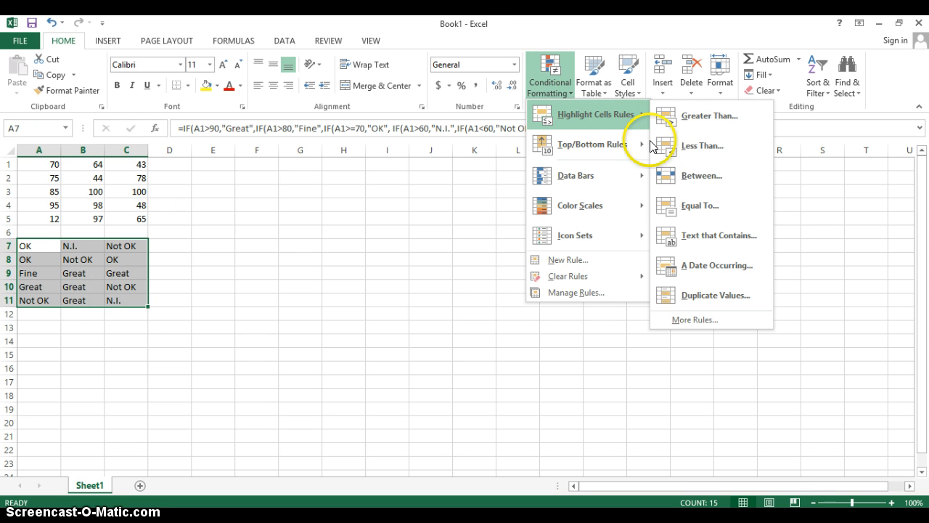
left_click(745, 236)
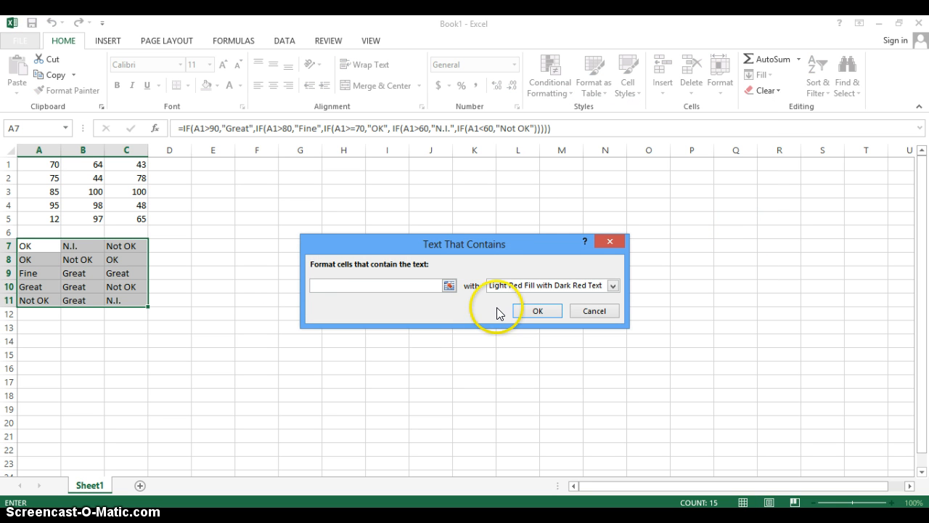
type("Ok")
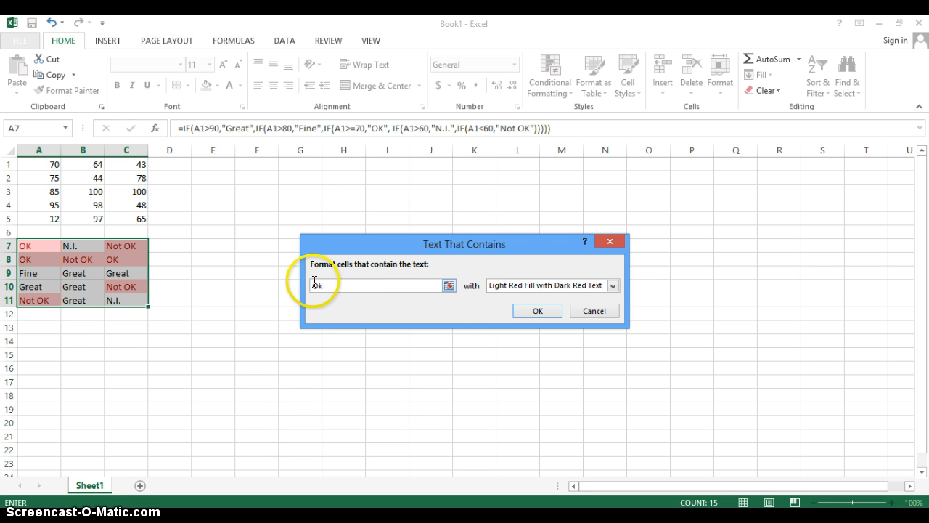
left_click(24, 246)
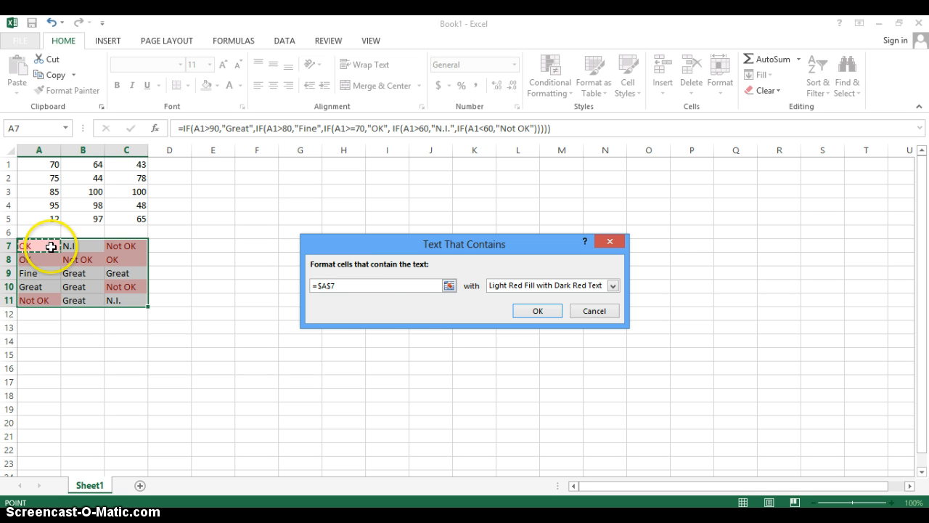
left_click(594, 311)
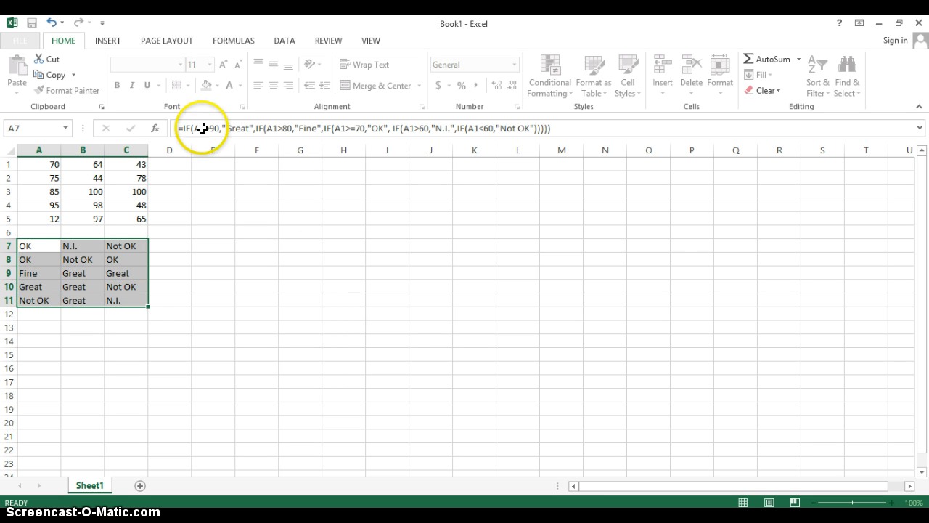
- Set up an Equal To highlight rule on the selected rating cells that matches the value "OK"
left_click(549, 80)
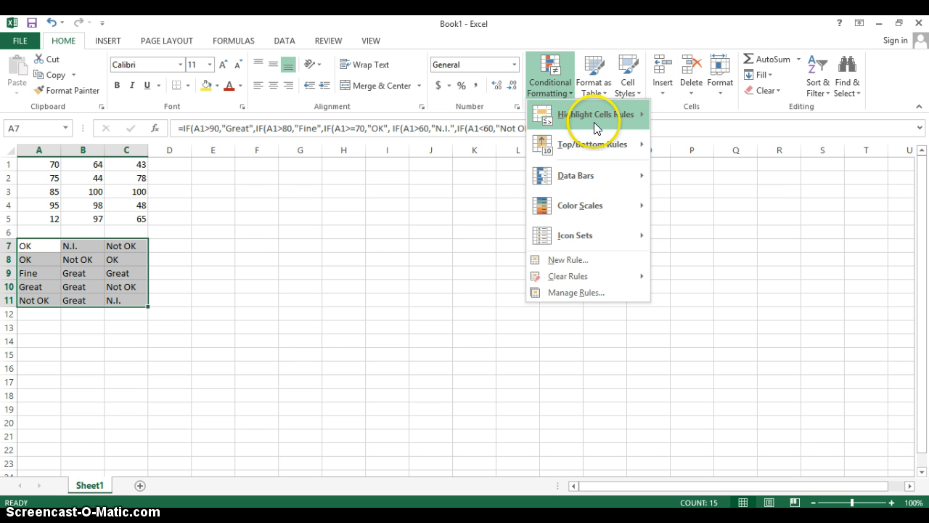
mouse_move(617, 120)
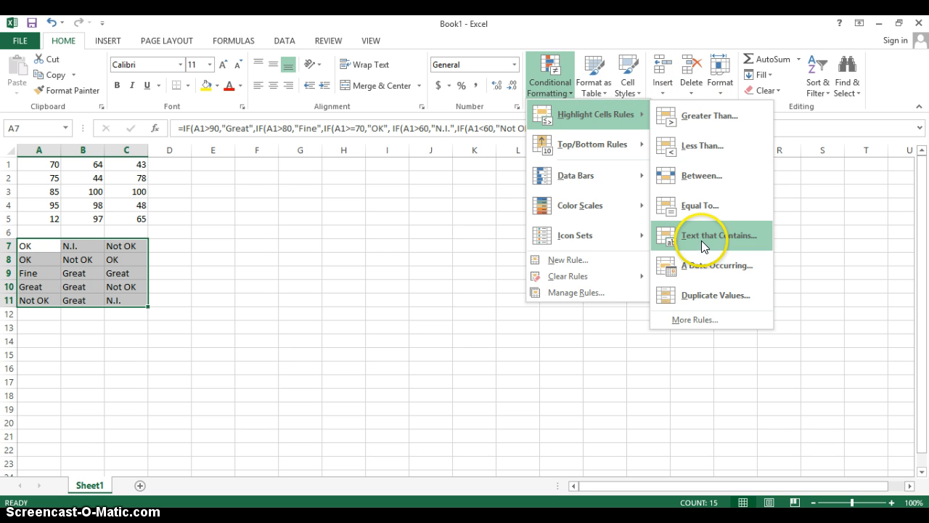
left_click(692, 209)
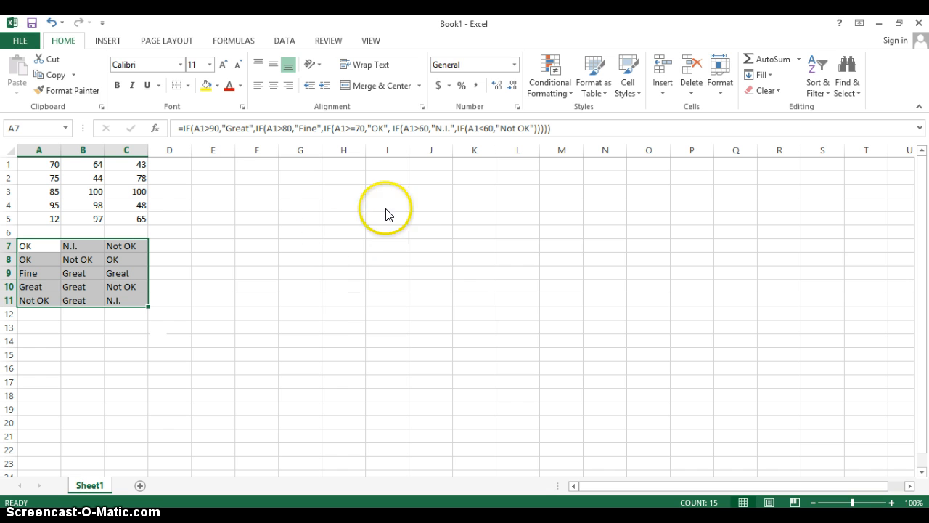
left_click(550, 81)
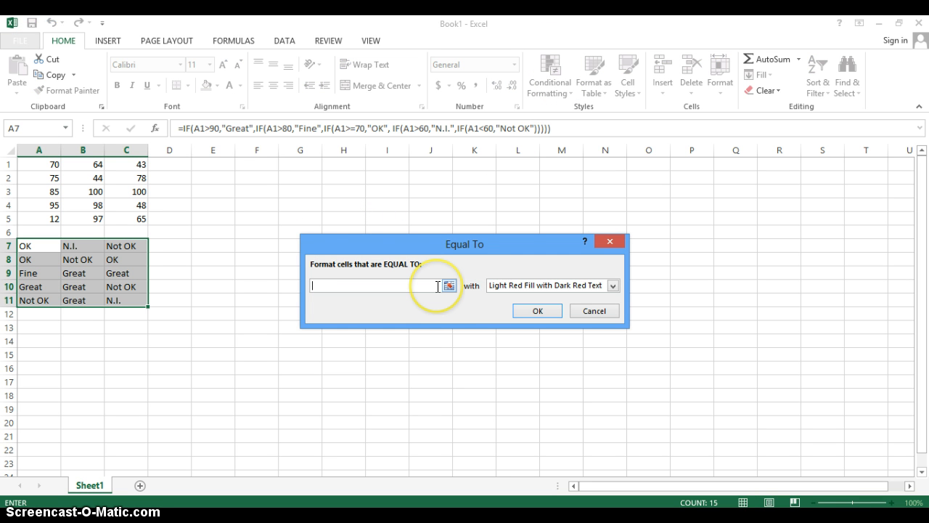
type("OK")
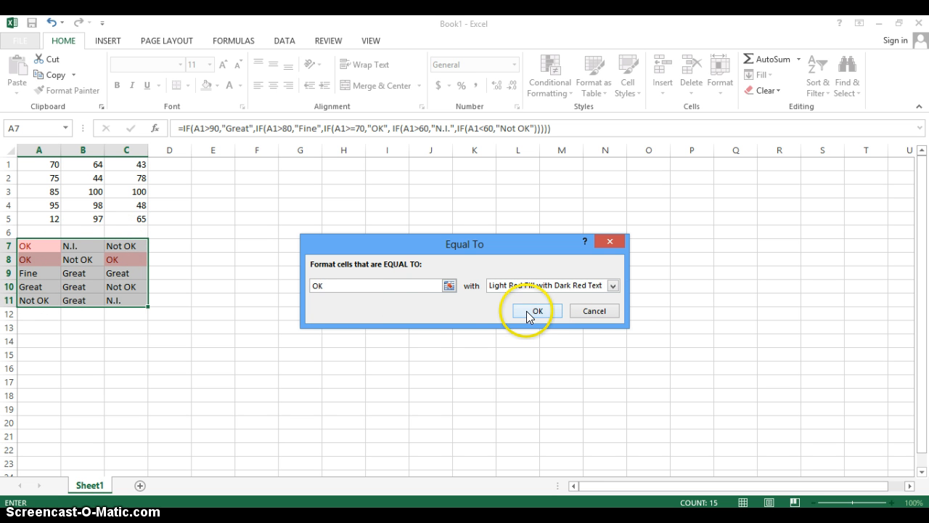
- Give the "OK" rule a custom format with a medium blue background fill and apply it to the rating cells
left_click(541, 286)
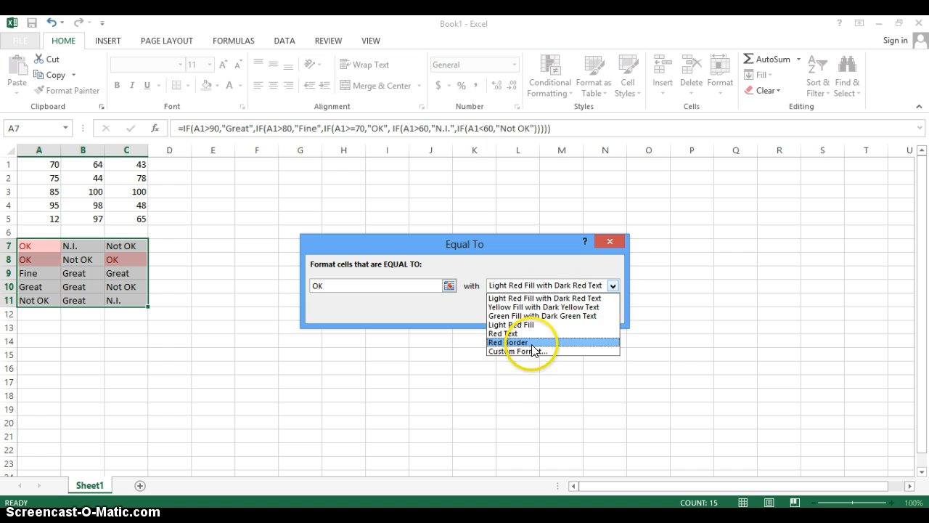
left_click(535, 351)
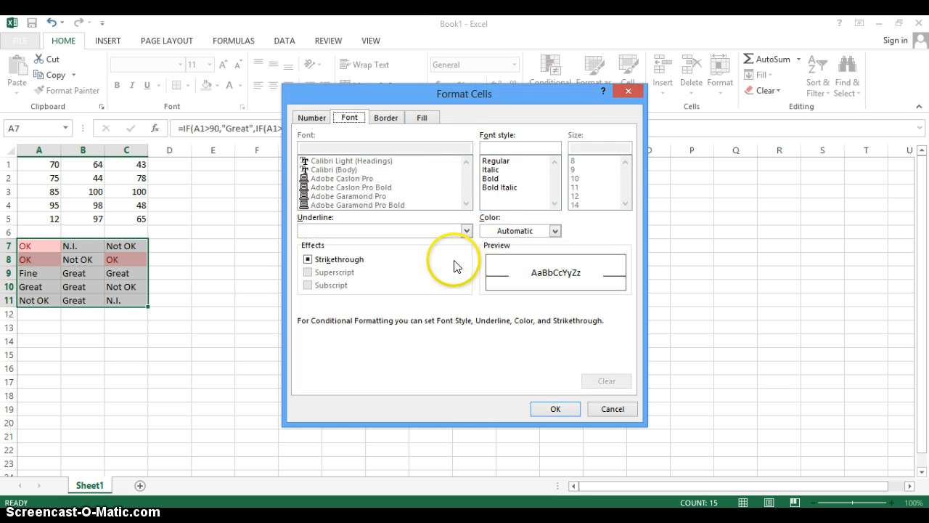
left_click(416, 119)
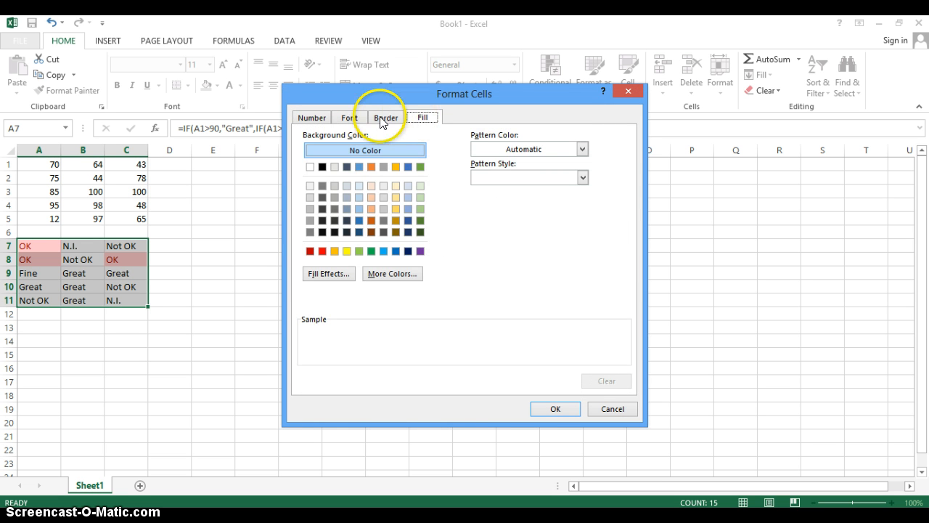
left_click(384, 119)
left_click(323, 119)
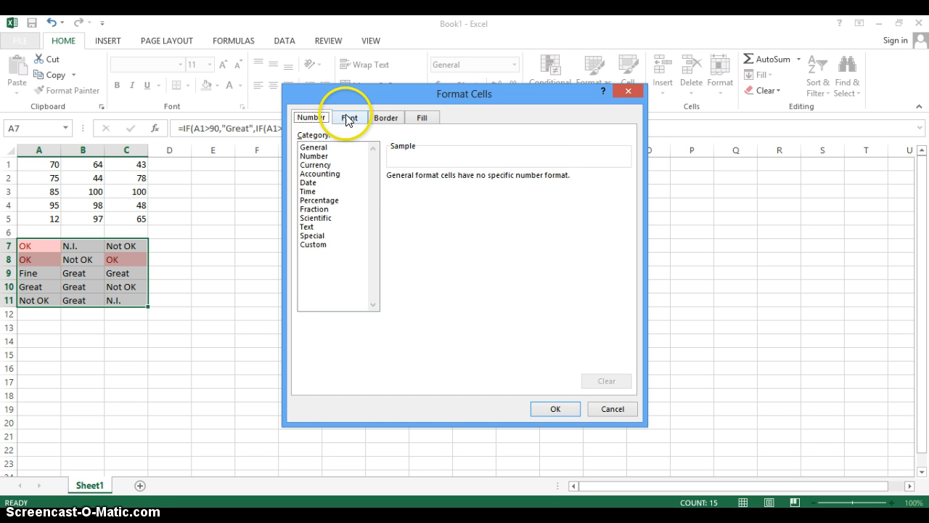
left_click(350, 117)
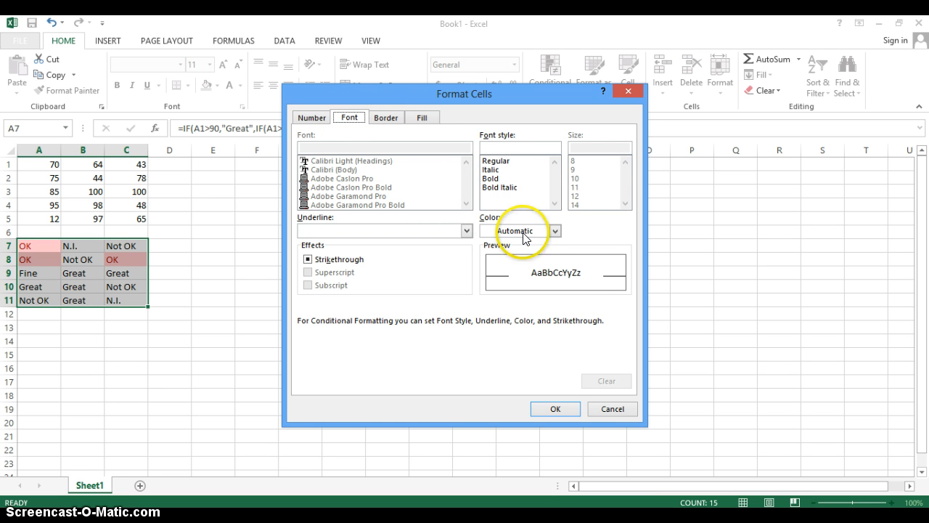
left_click(429, 119)
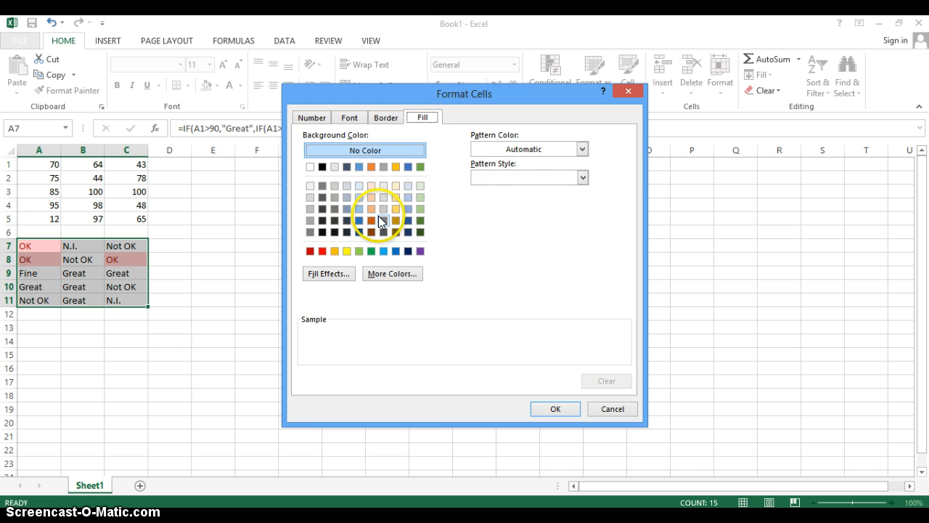
left_click(356, 167)
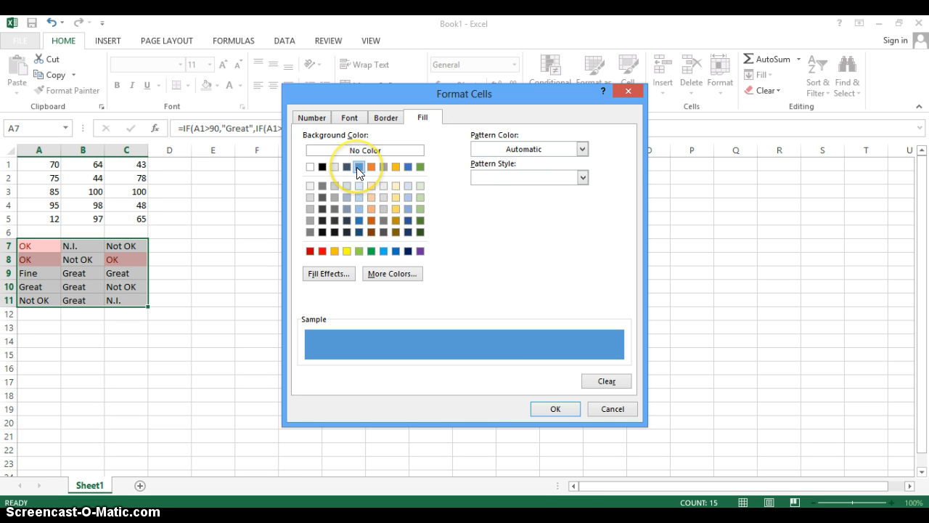
left_click(556, 406)
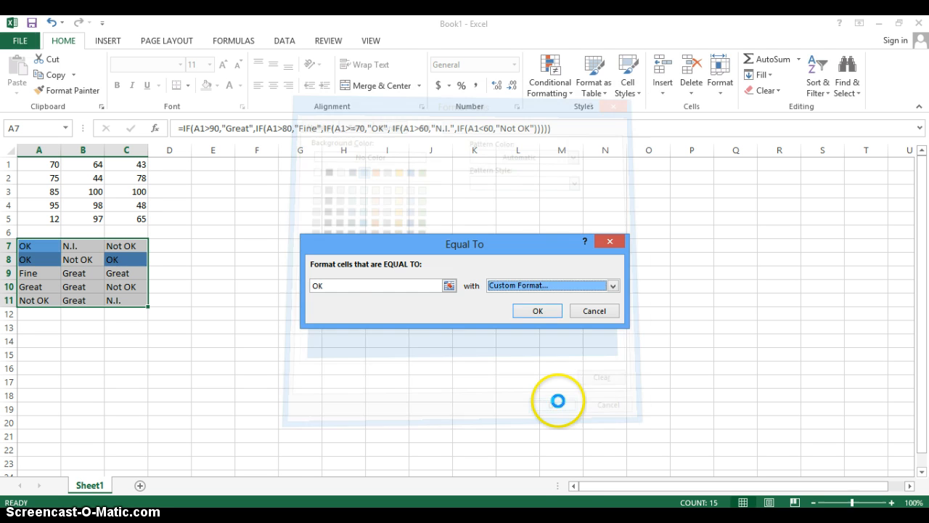
left_click(538, 311)
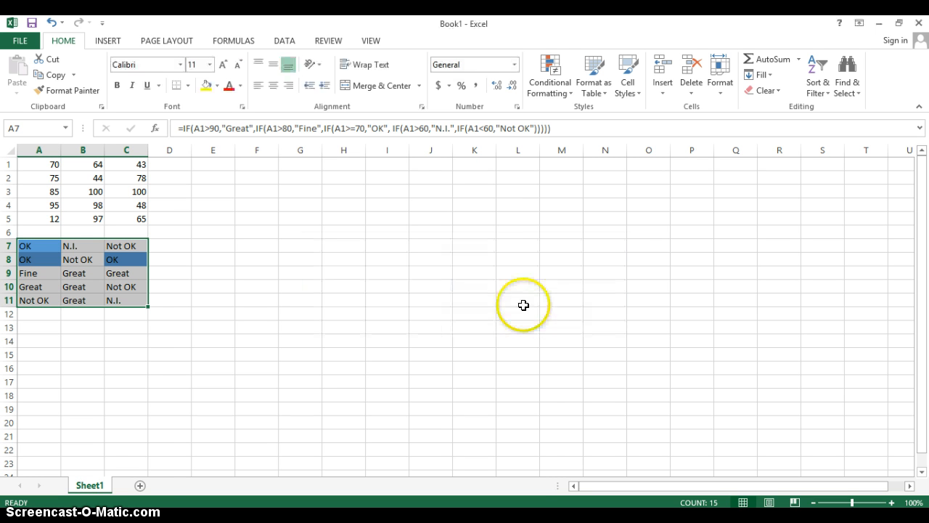